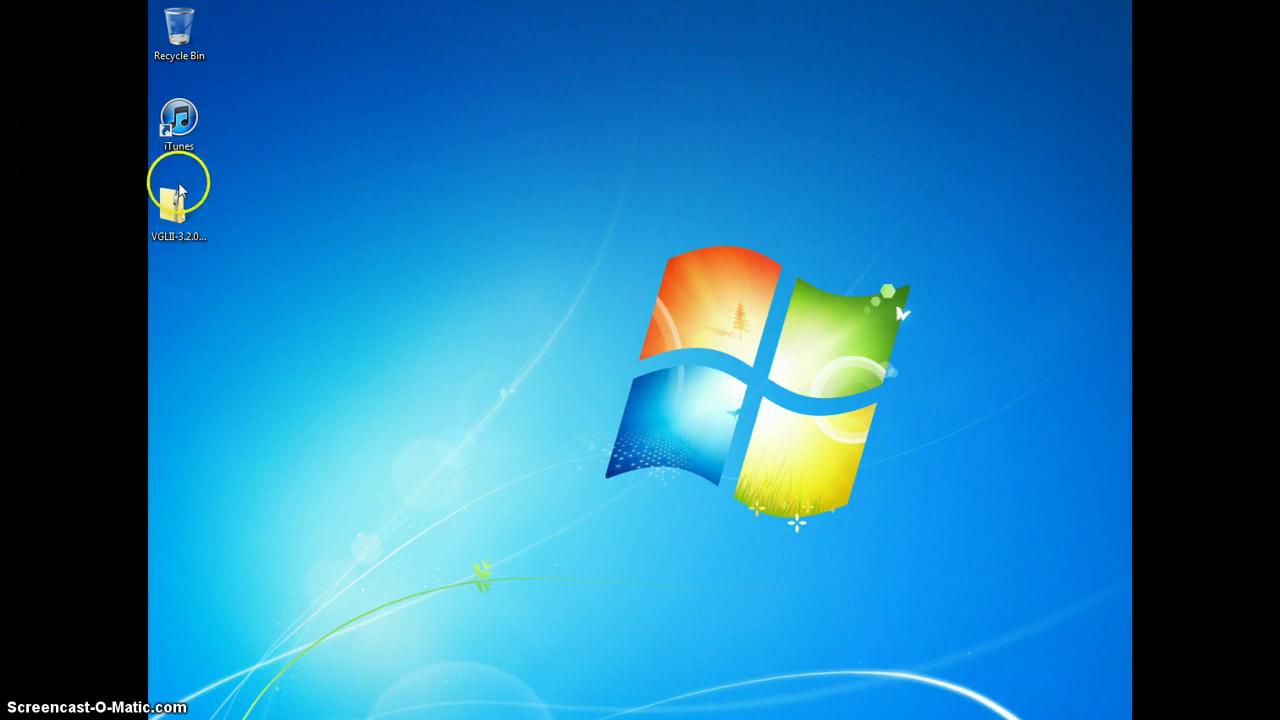
- Select, then deselect, the VGLII-3.2.0 zip archive on the desktop
{"action": "left_click", "coordinate": [178, 212]}
{"action": "left_click", "coordinate": [186, 292]}
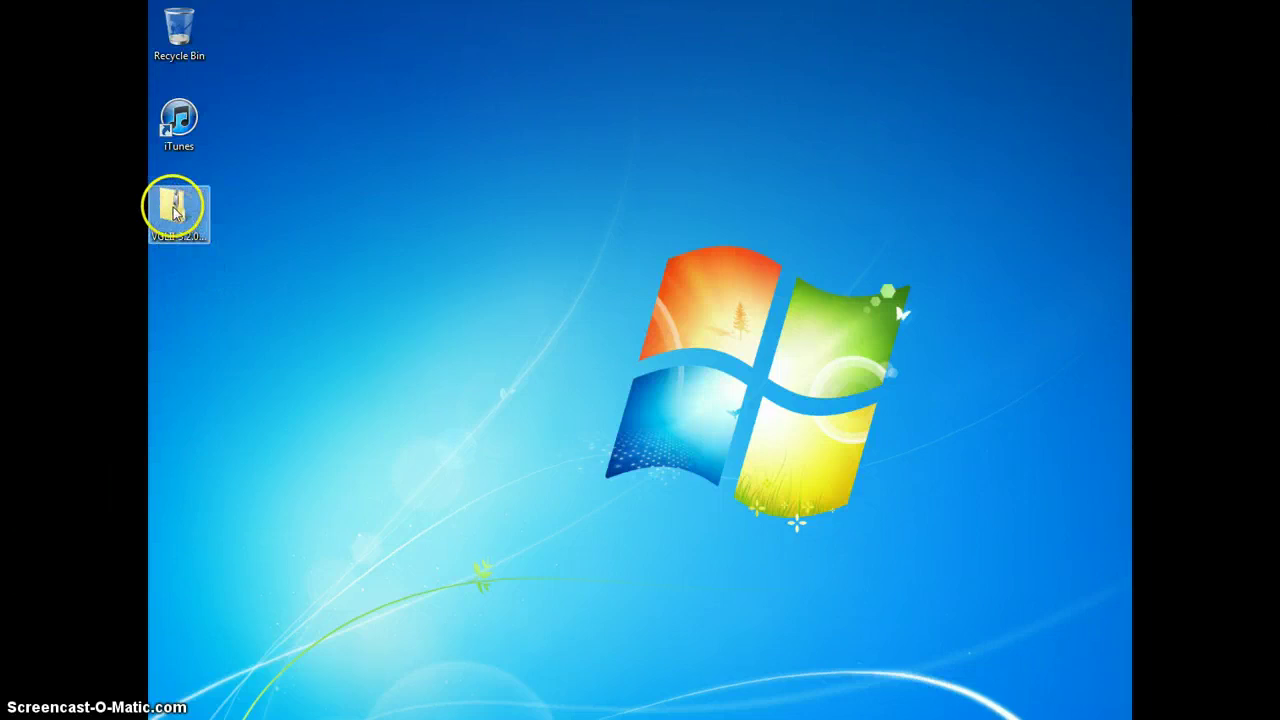
{"action": "left_click", "coordinate": [203, 338]}
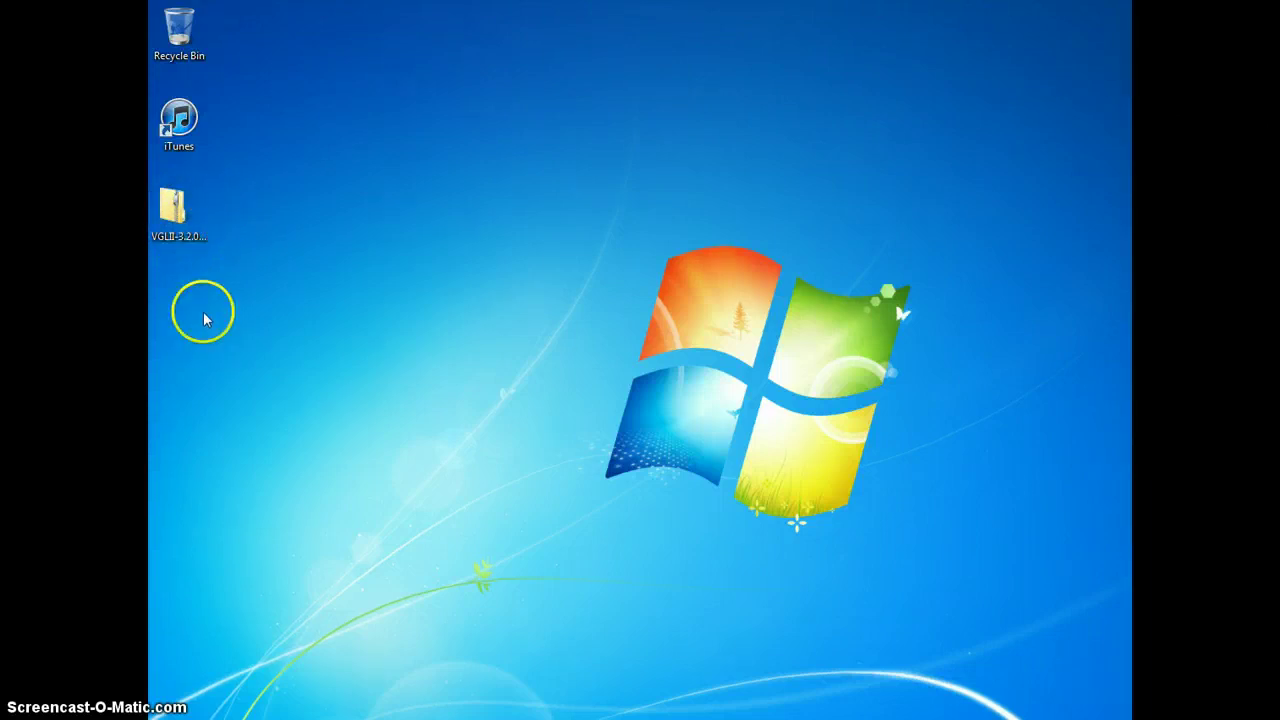
- Extract the VGLII zip archive into the suggested VGLII-3.2.0+2pc folder on the desktop
{"action": "right_click", "coordinate": [174, 206]}
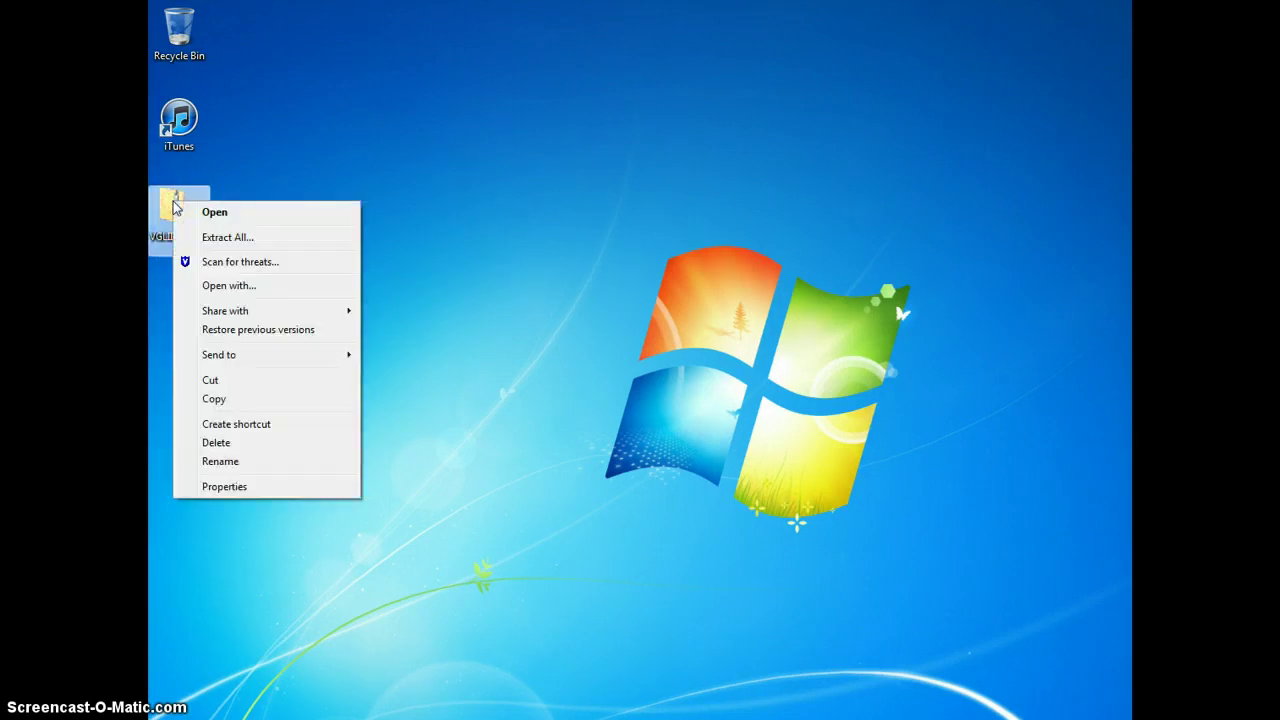
{"action": "left_click", "coordinate": [218, 240]}
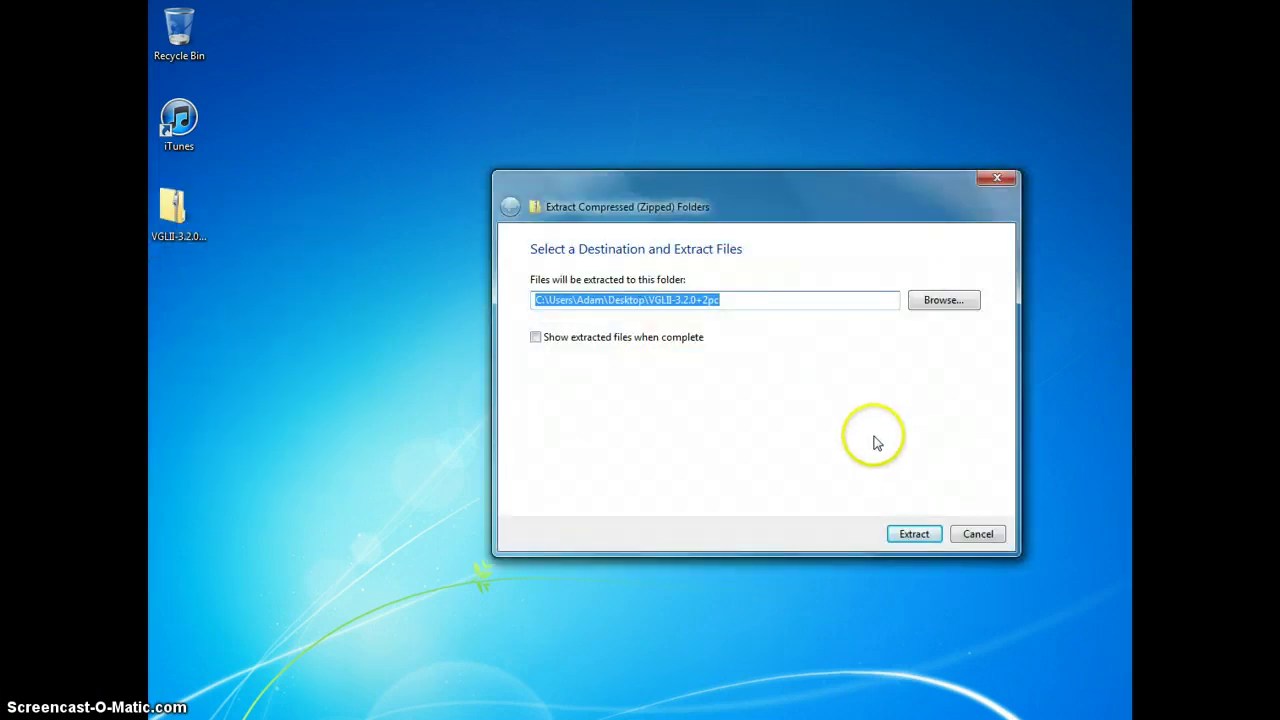
{"action": "left_click", "coordinate": [913, 536]}
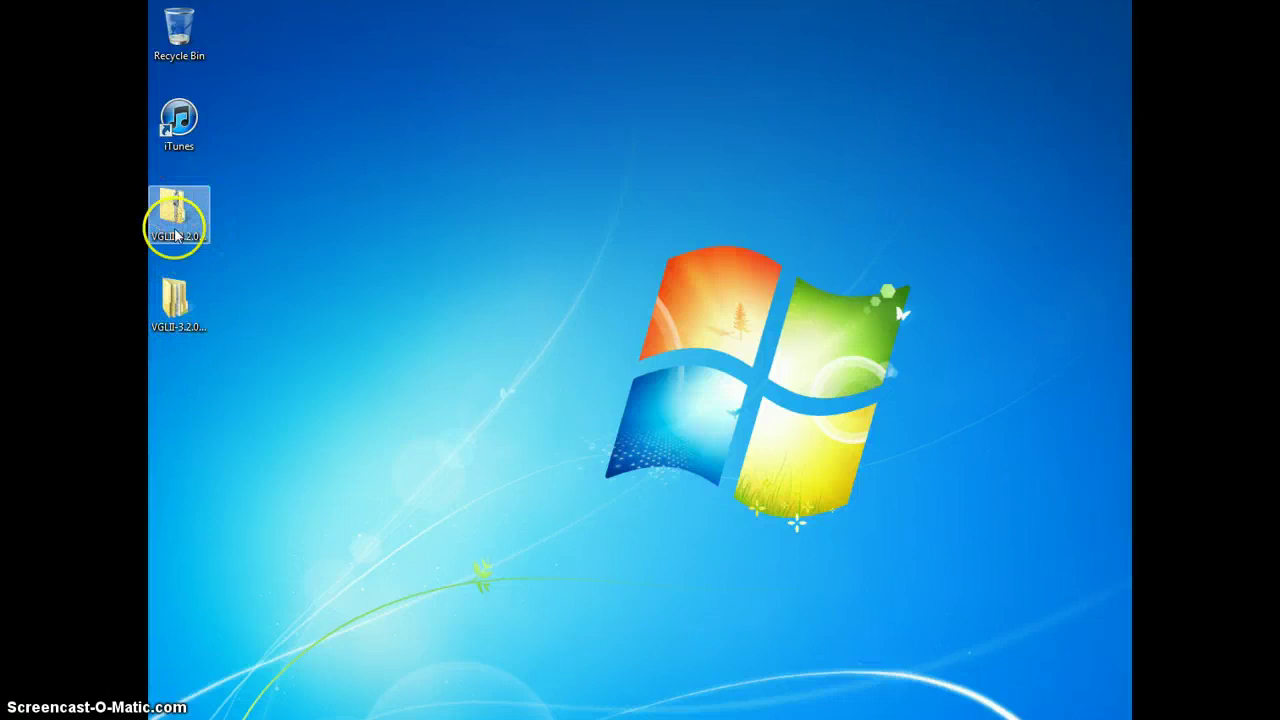
- Open the VGLII-3.2.0 2pc folder and inspect the student file, Problems, Original Problems and application
{"action": "double_click", "coordinate": [175, 310]}
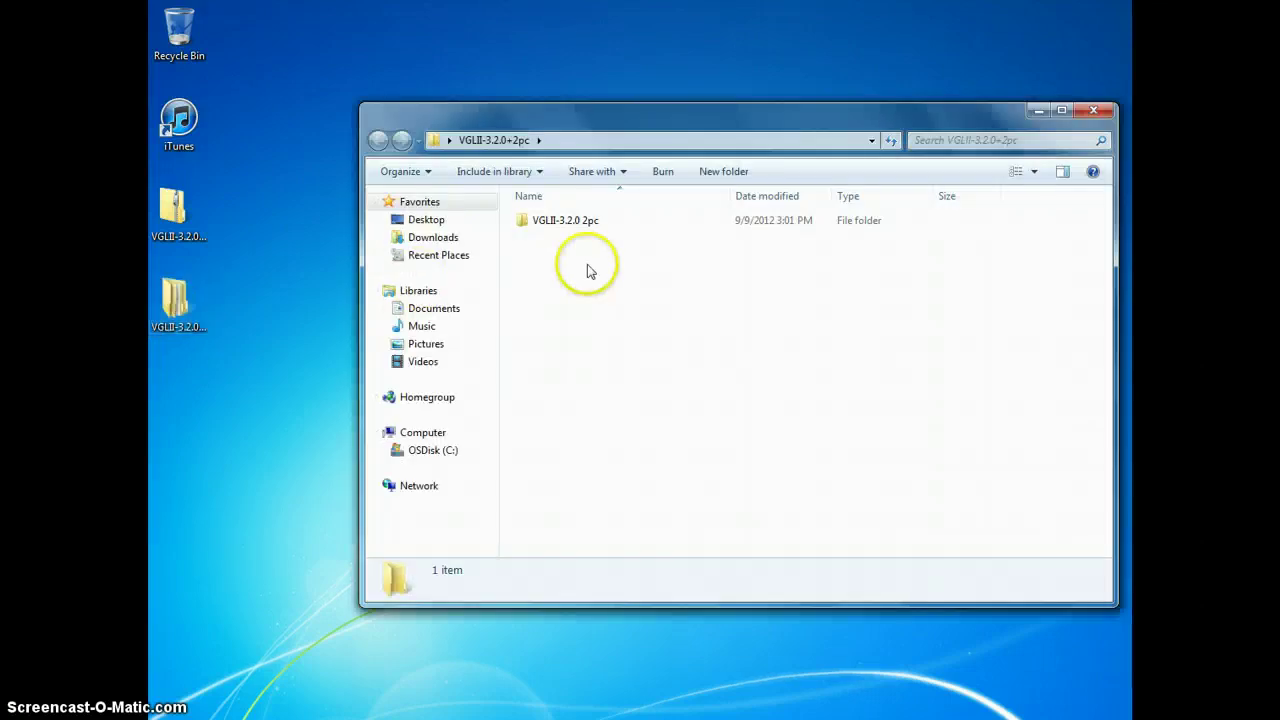
{"action": "double_click", "coordinate": [527, 220]}
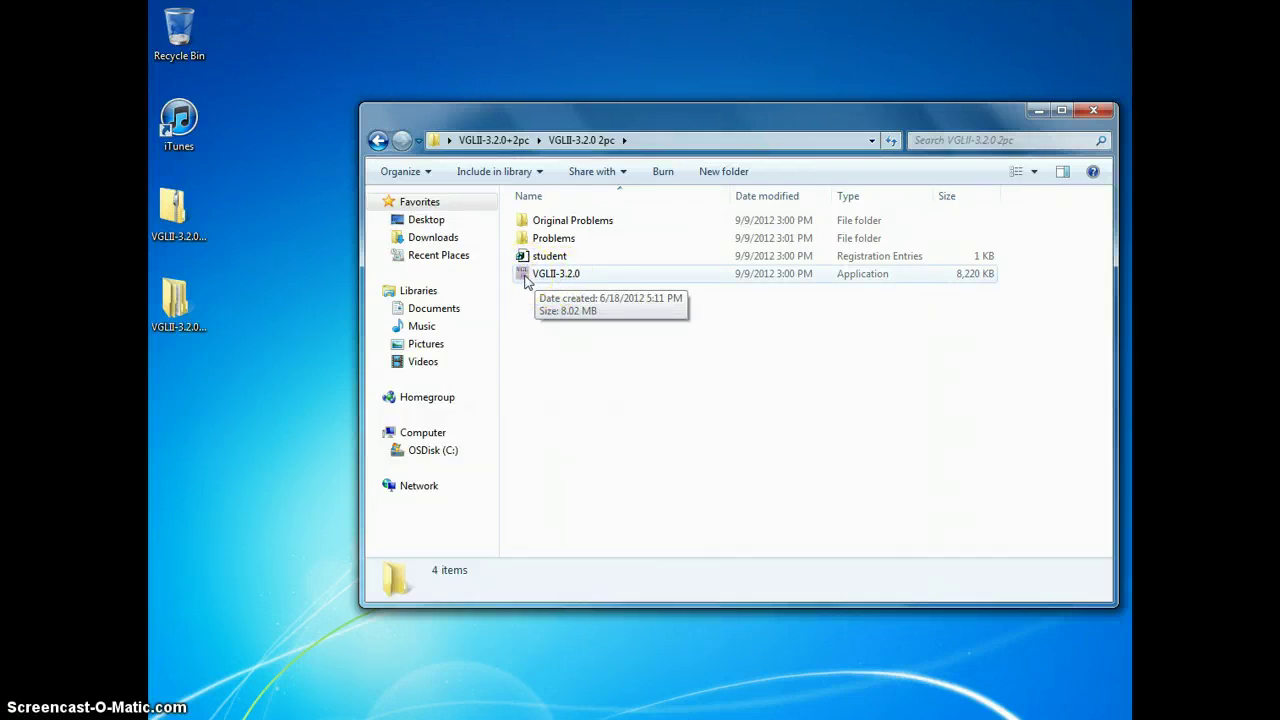
{"action": "left_click", "coordinate": [540, 258]}
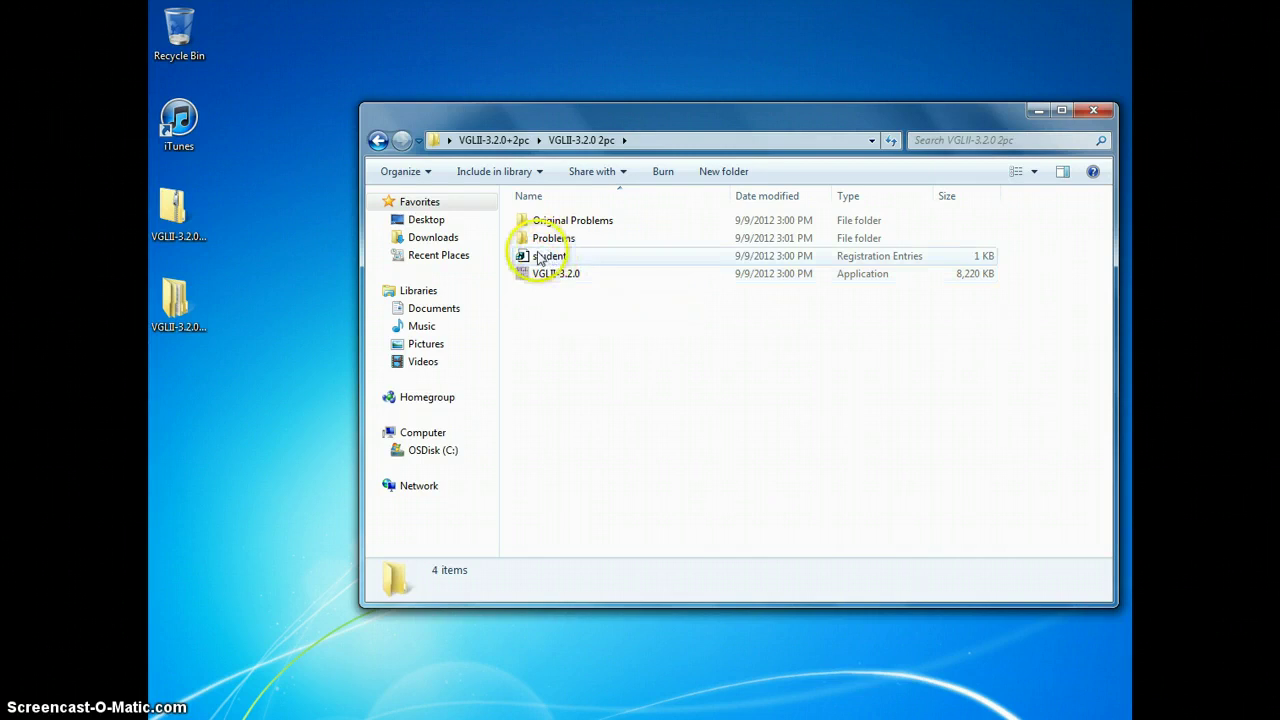
{"action": "left_click", "coordinate": [545, 242]}
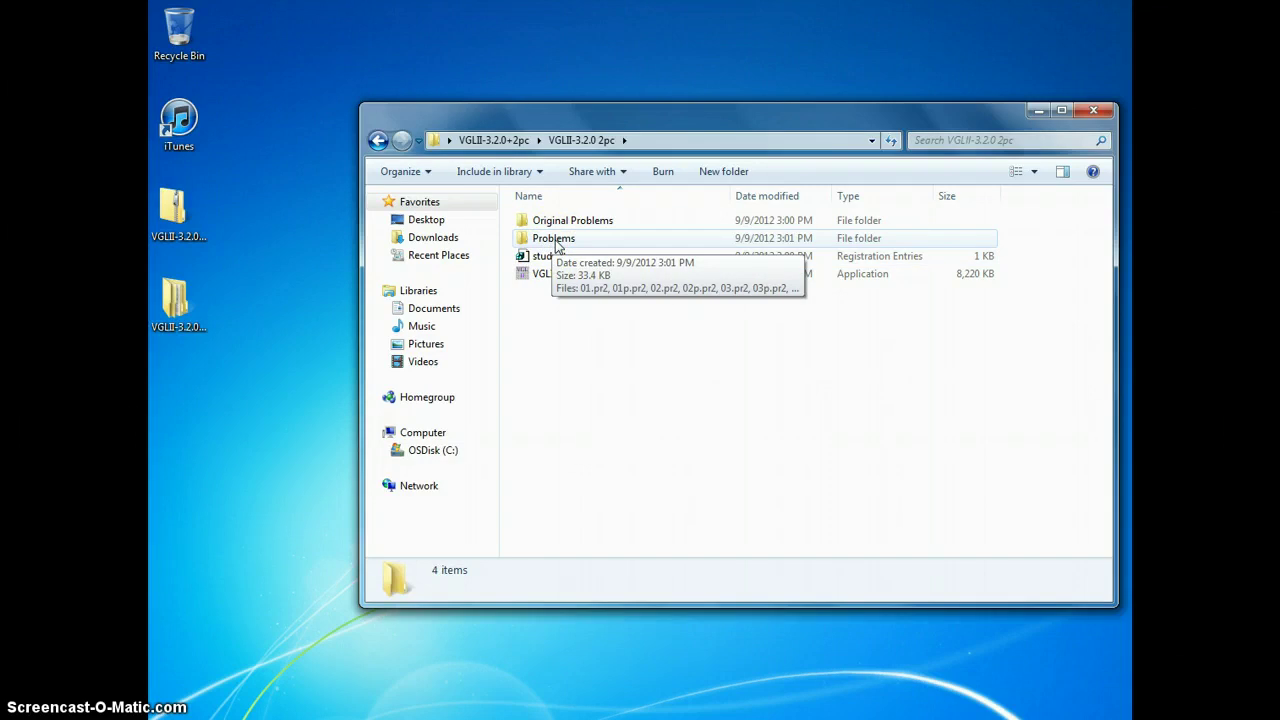
{"action": "left_click", "coordinate": [556, 243]}
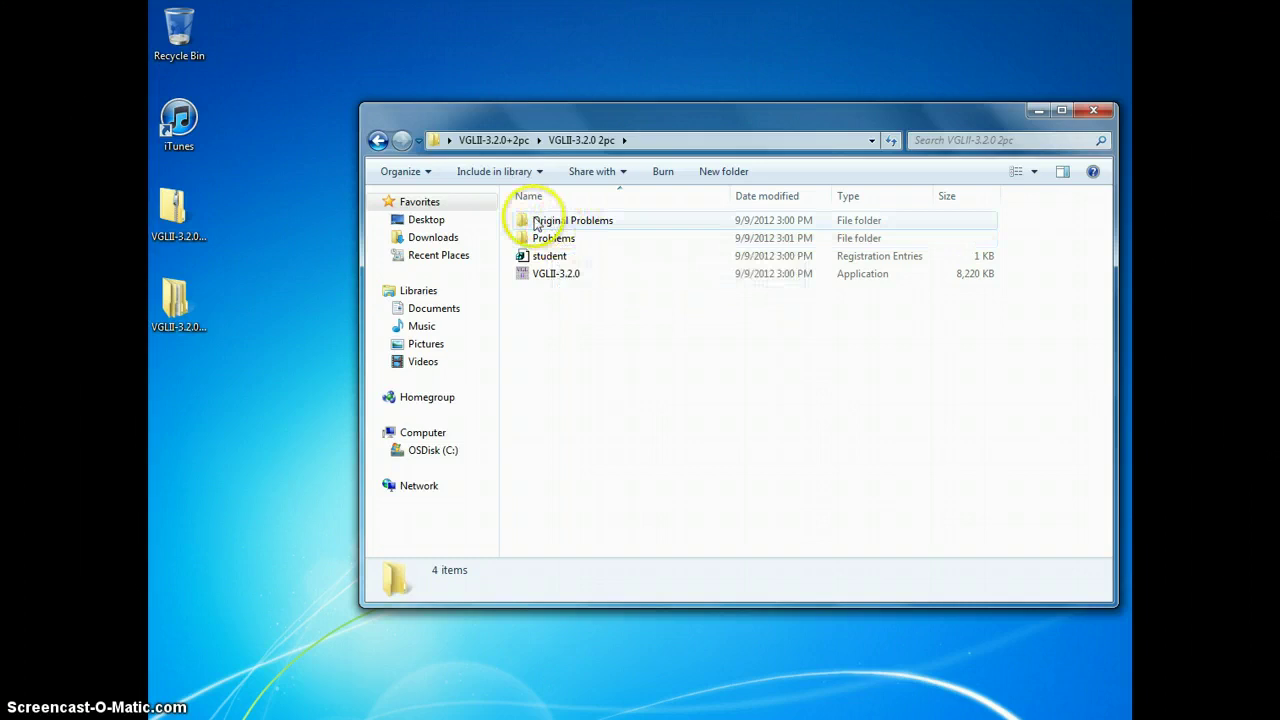
{"action": "left_click", "coordinate": [563, 222]}
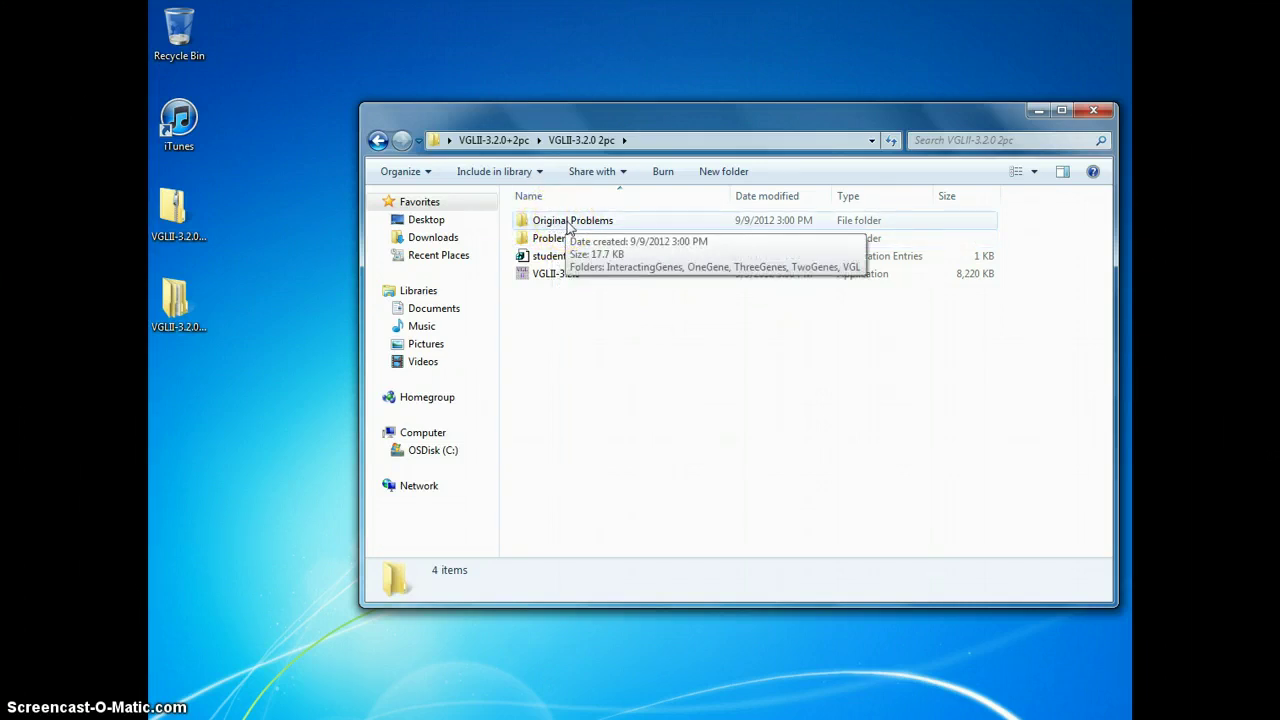
{"action": "left_click", "coordinate": [540, 225]}
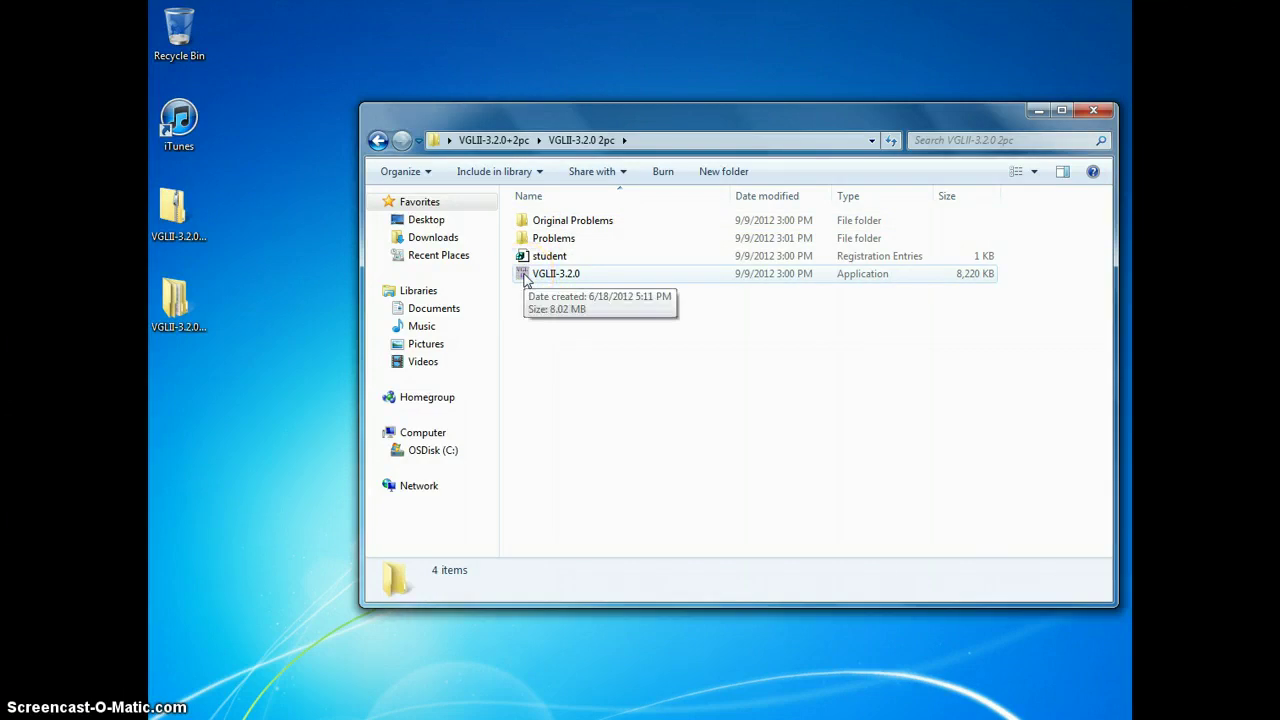
{"action": "left_click", "coordinate": [524, 280]}
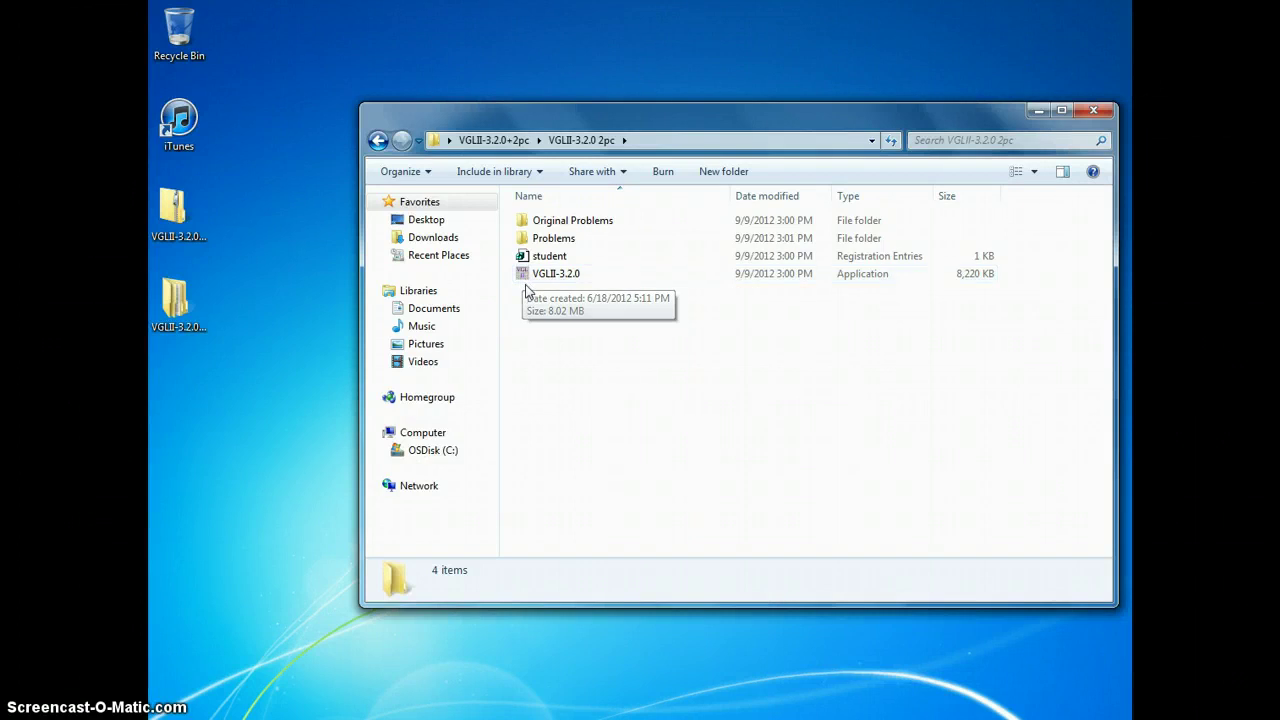
- Launch VGLII-3.2.0, allow it past the security warning, and narrow its main window
{"action": "double_click", "coordinate": [524, 281]}
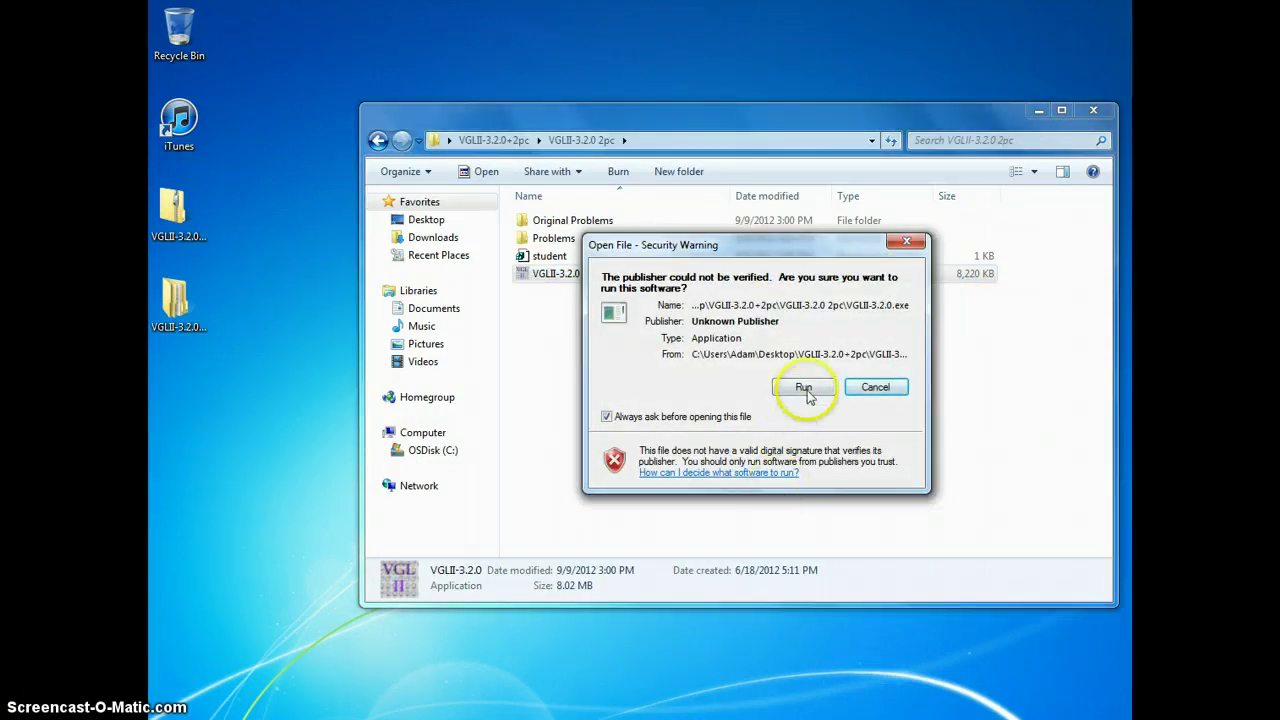
{"action": "left_click", "coordinate": [805, 388]}
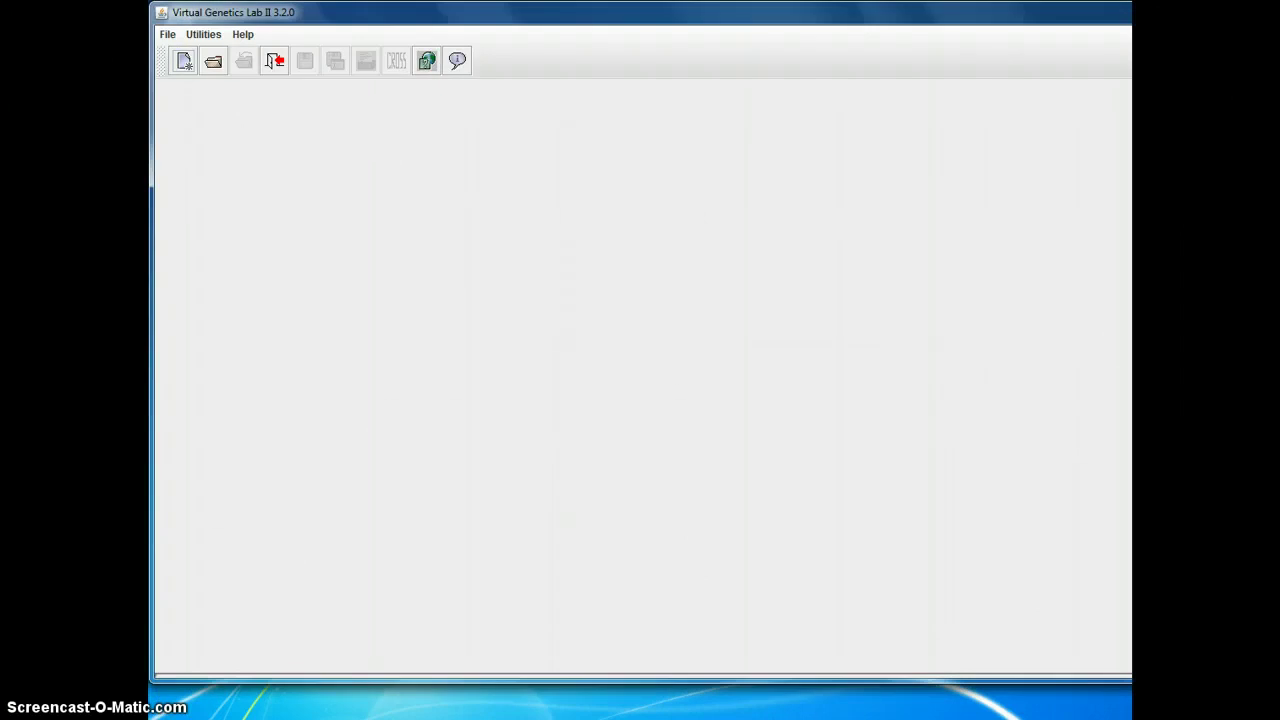
{"action": "mouse_move", "coordinate": [1128, 682]}
{"action": "left_mouse_down"}
{"action": "mouse_move", "coordinate": [1072, 684]}
{"action": "mouse_move", "coordinate": [1130, 682]}
{"action": "left_mouse_up"}
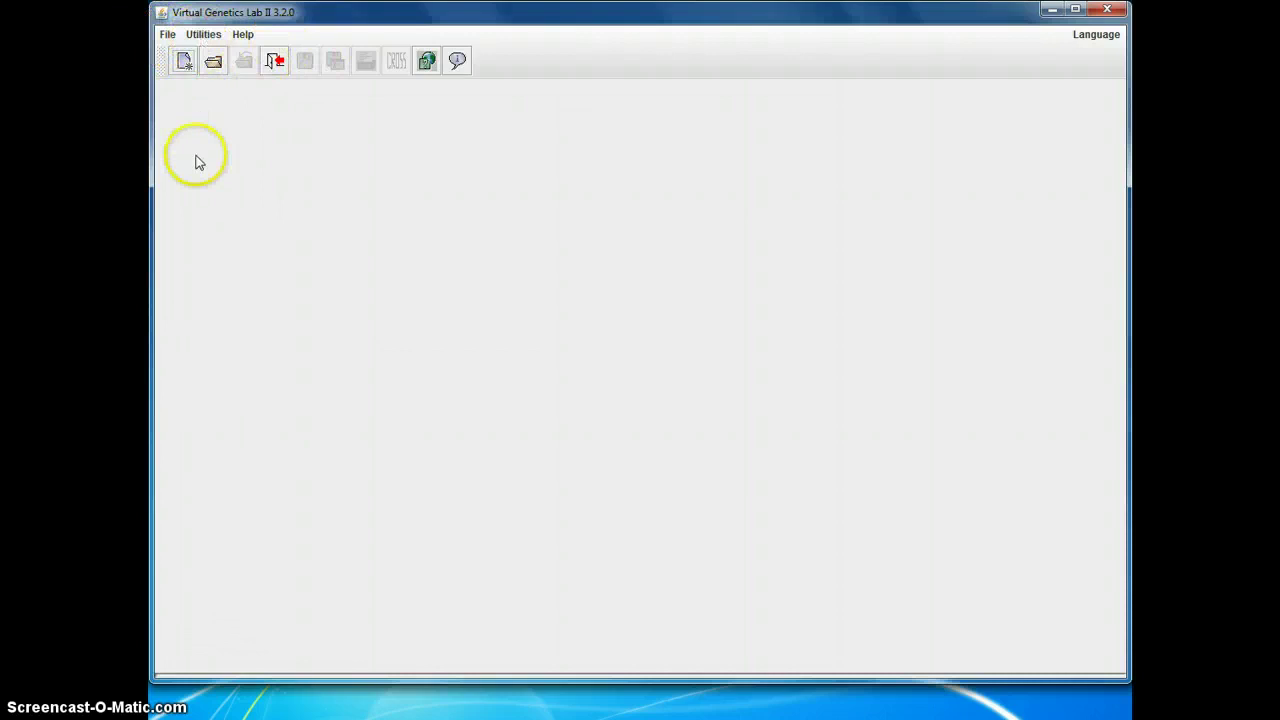
- Start a new problem to list the Problems folder's .pr2 files, 01.pr2 through 15p.pr2
{"action": "left_click", "coordinate": [183, 63]}
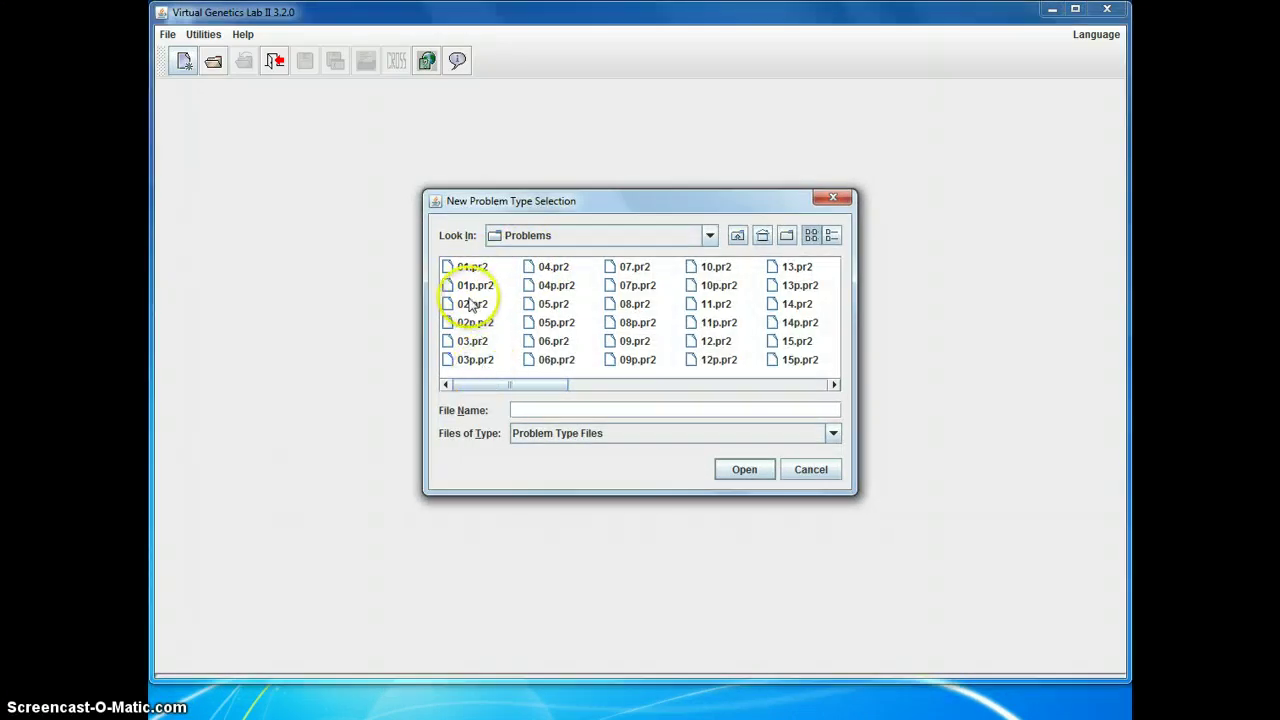
{"action": "mouse_move", "coordinate": [482, 390]}
{"action": "left_mouse_down"}
{"action": "mouse_move", "coordinate": [666, 396]}
{"action": "mouse_move", "coordinate": [656, 392]}
{"action": "mouse_move", "coordinate": [794, 343]}
{"action": "mouse_move", "coordinate": [791, 329]}
{"action": "mouse_move", "coordinate": [791, 400]}
{"action": "mouse_move", "coordinate": [453, 398]}
{"action": "left_mouse_up"}
{"action": "left_click", "coordinate": [785, 390]}
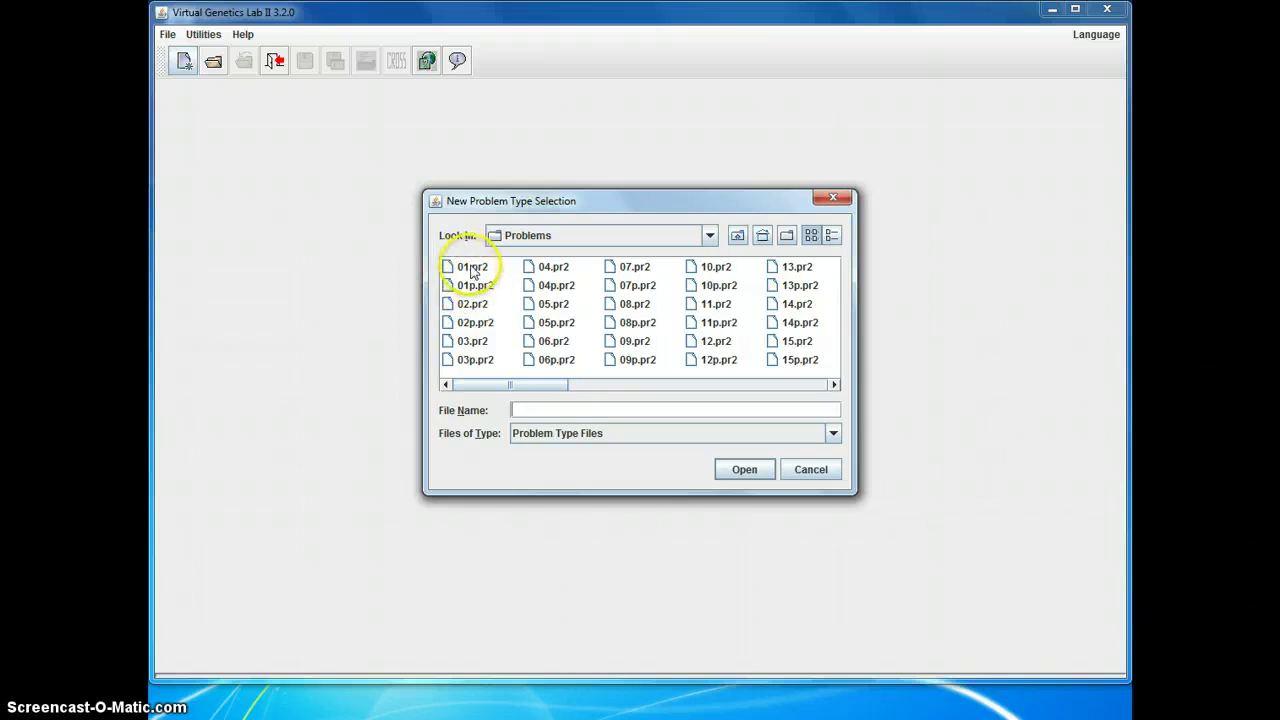
- Open problem type 01.pr2 and move the Cage 1 window to the left
{"action": "double_click", "coordinate": [472, 267]}
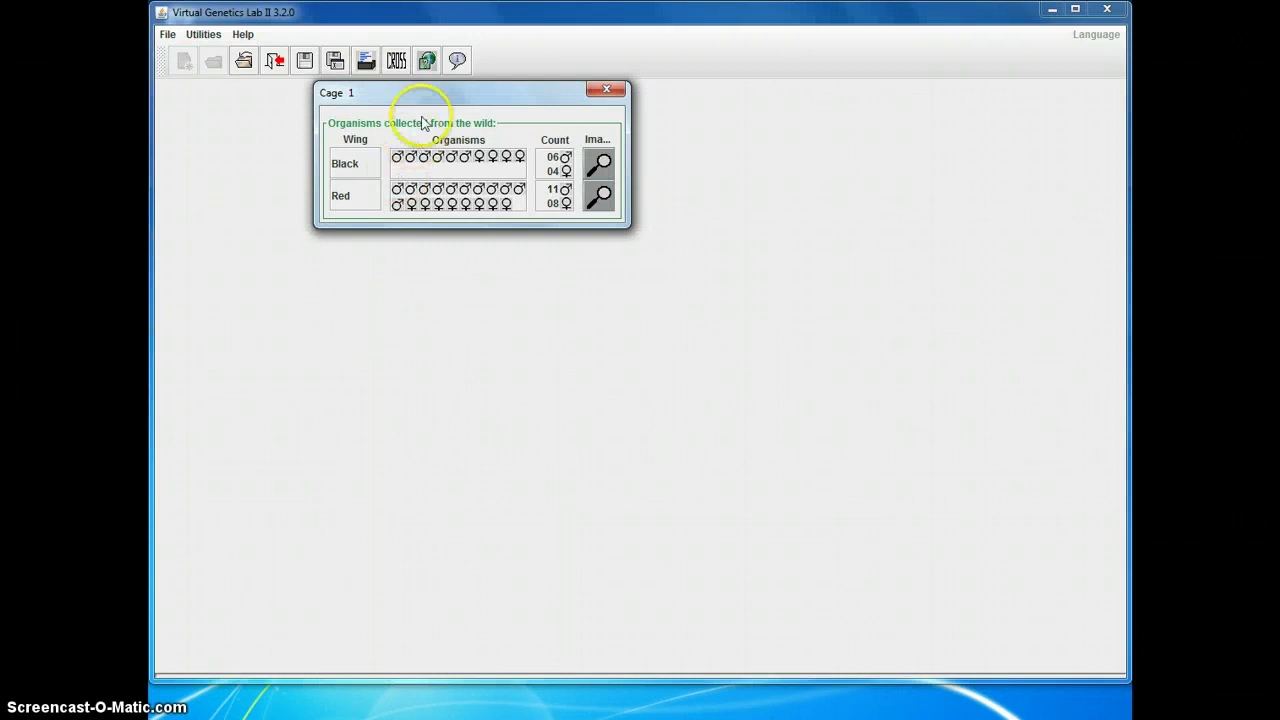
{"action": "left_click_drag", "start_coordinate": [425, 89], "coordinate": [284, 95]}
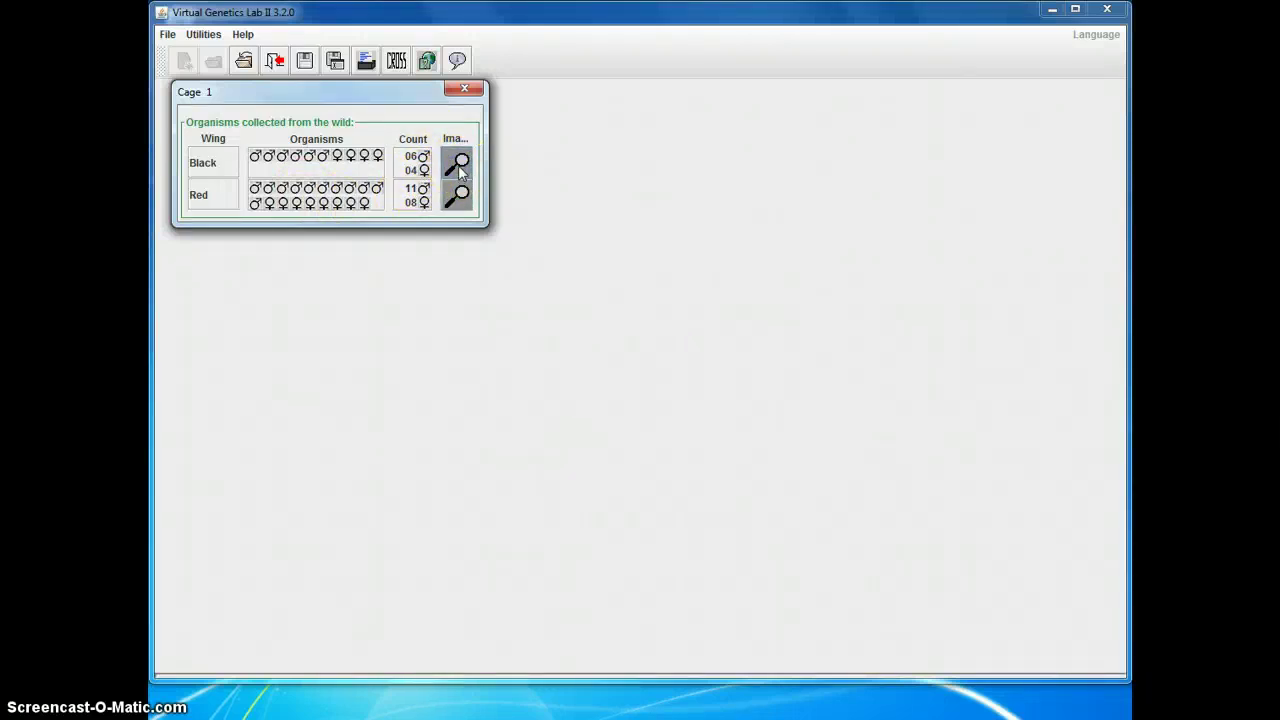
{"action": "left_click", "coordinate": [459, 170]}
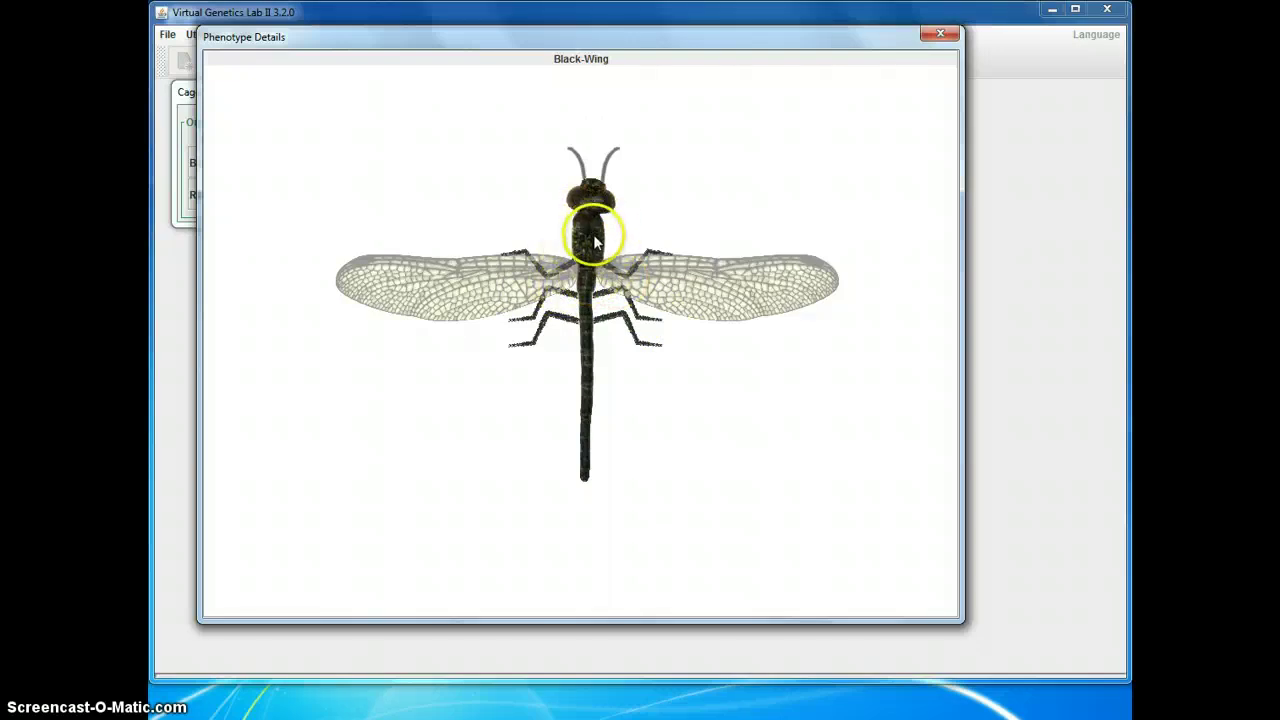
{"action": "left_click", "coordinate": [940, 34]}
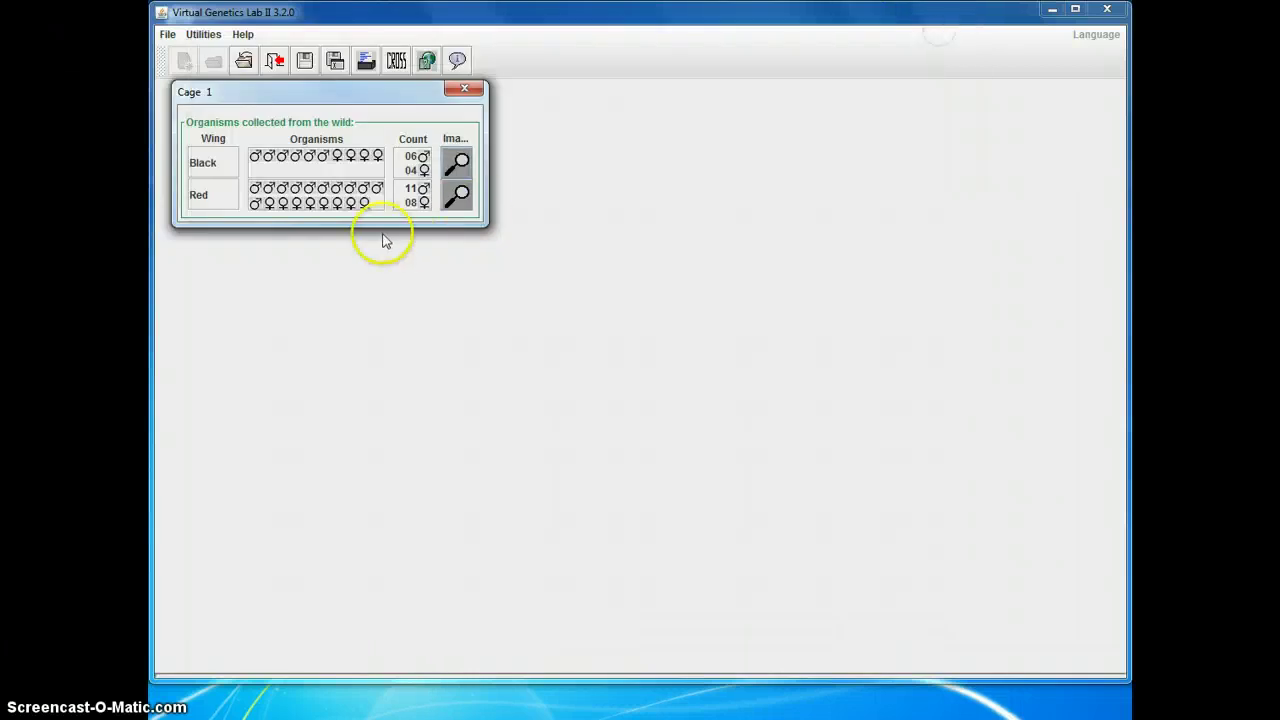
{"action": "left_click", "coordinate": [456, 196]}
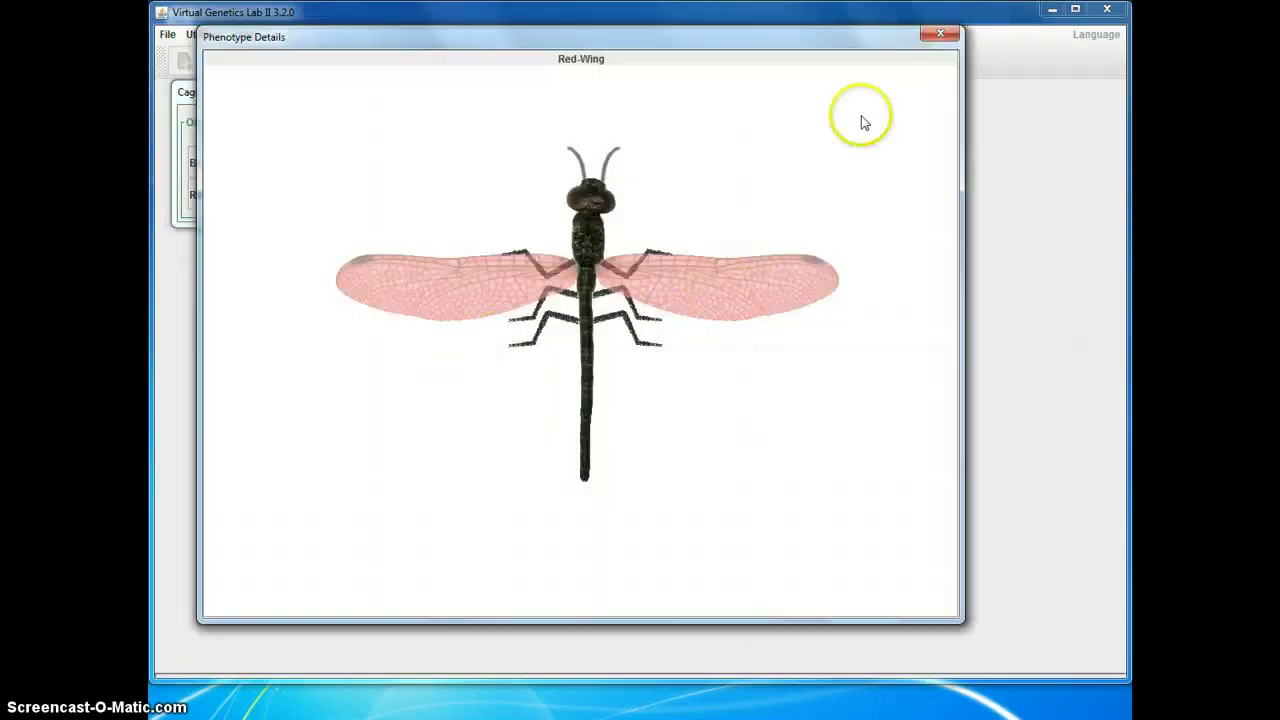
{"action": "left_click", "coordinate": [939, 37]}
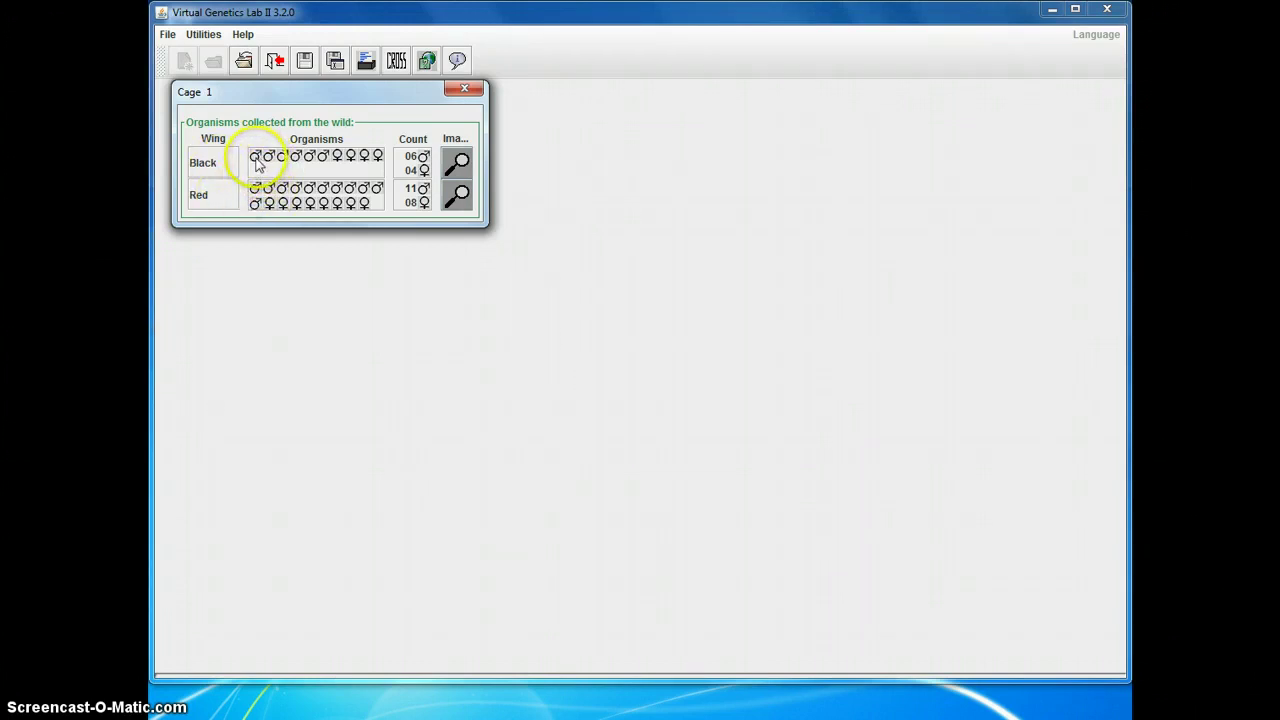
- Pick the first black-wing male and the first red-wing female in Cage 1
{"action": "left_click", "coordinate": [257, 160]}
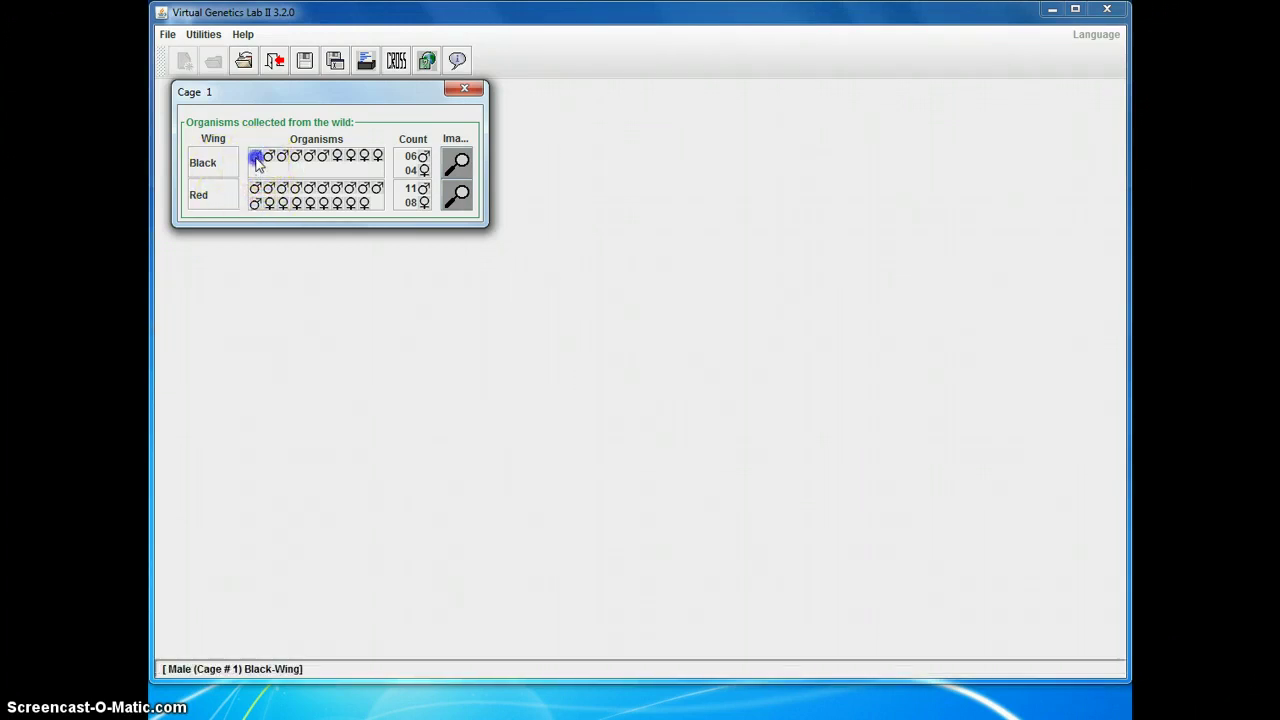
{"action": "left_click", "coordinate": [268, 206]}
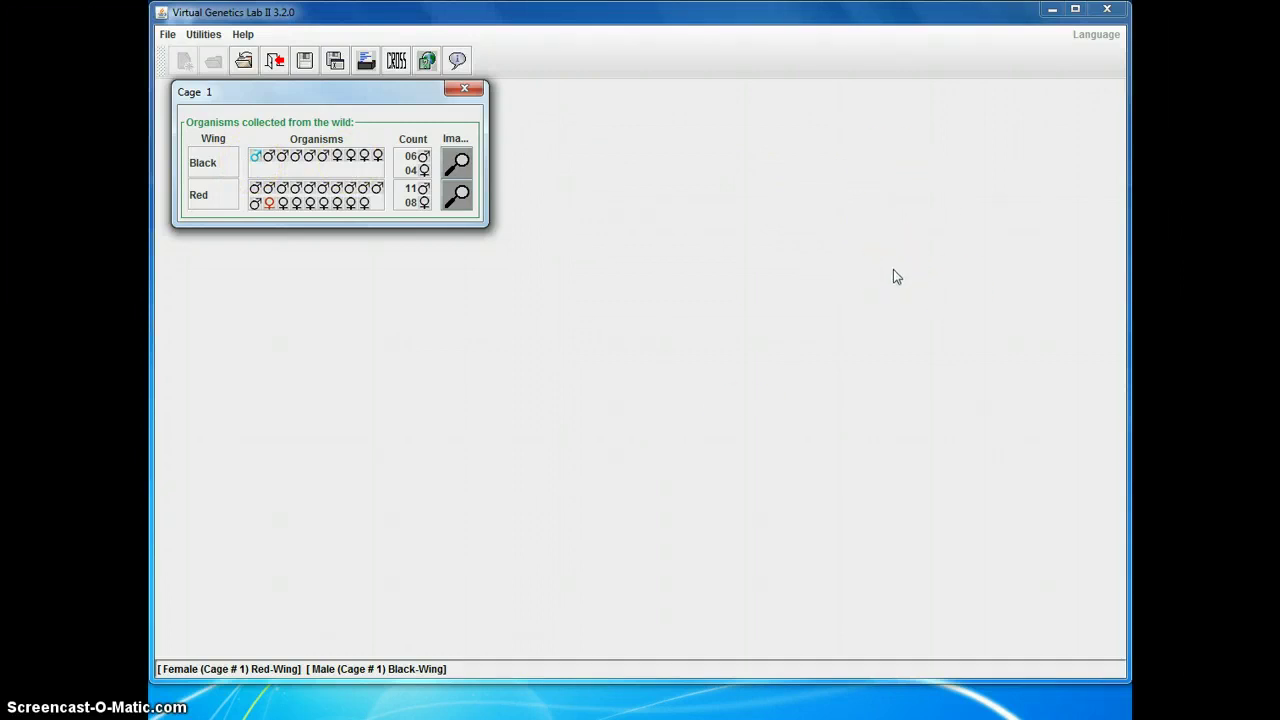
- Cross the pair into Cage 2 (14 black males, 14 black females), place it below Cage 1, and pick one male and one female
{"action": "left_click", "coordinate": [397, 62]}
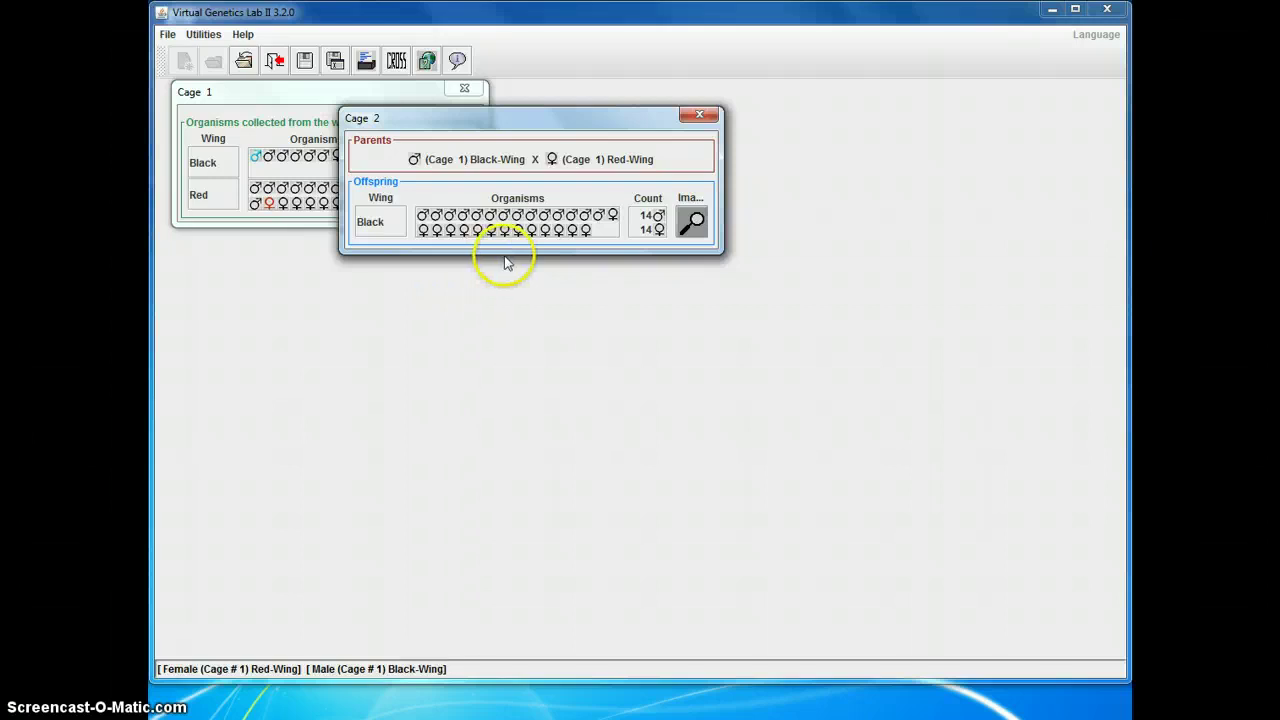
{"action": "left_click", "coordinate": [493, 140]}
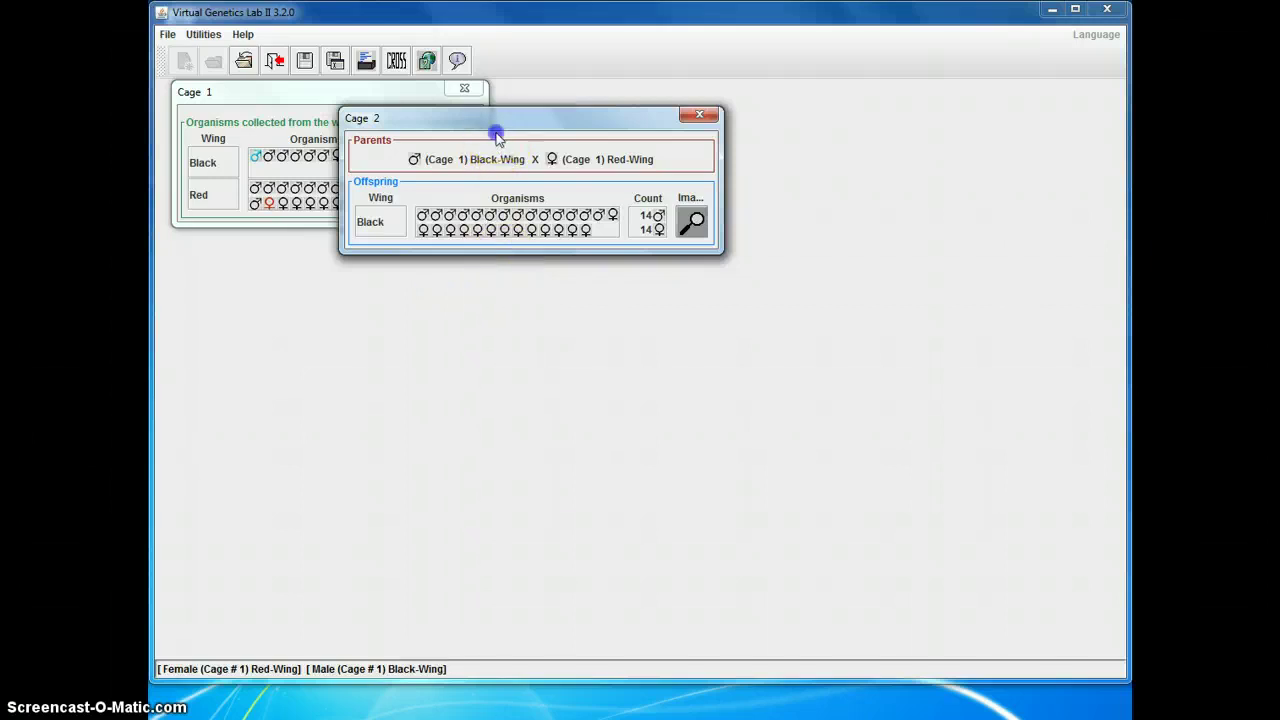
{"action": "left_click_drag", "start_coordinate": [491, 127], "coordinate": [322, 258]}
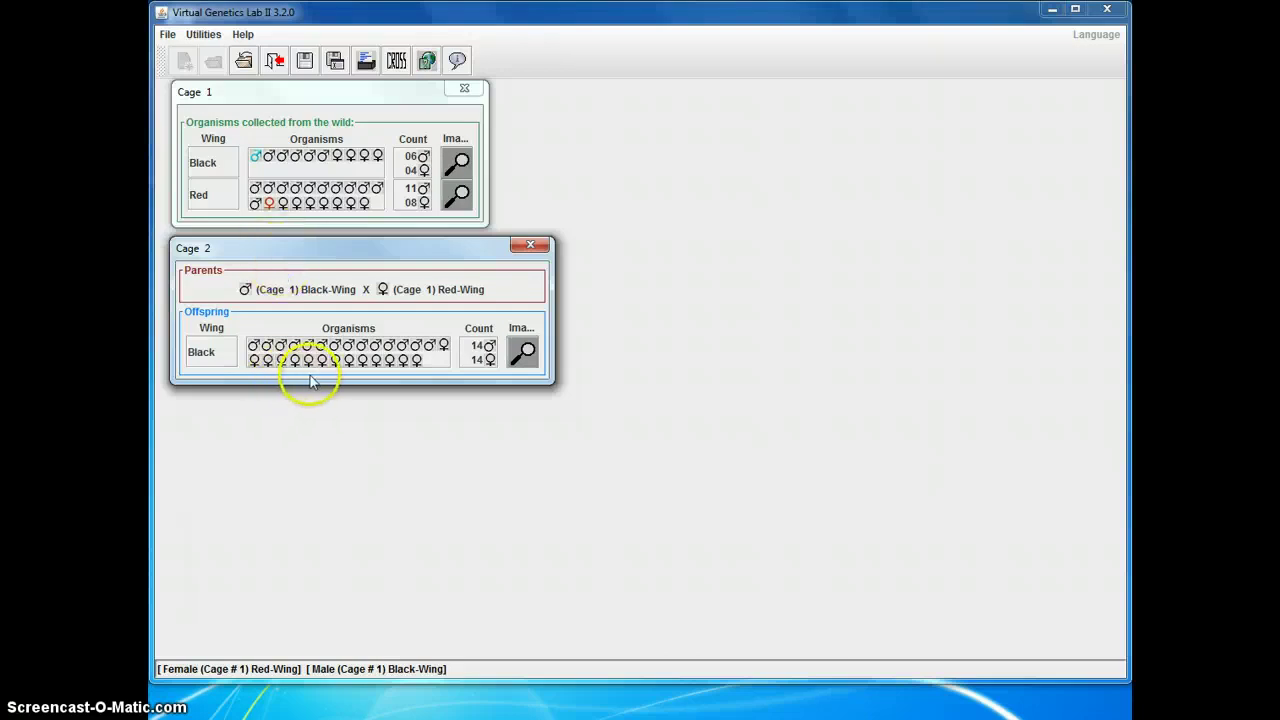
{"action": "left_click", "coordinate": [254, 348]}
{"action": "left_click", "coordinate": [254, 360]}
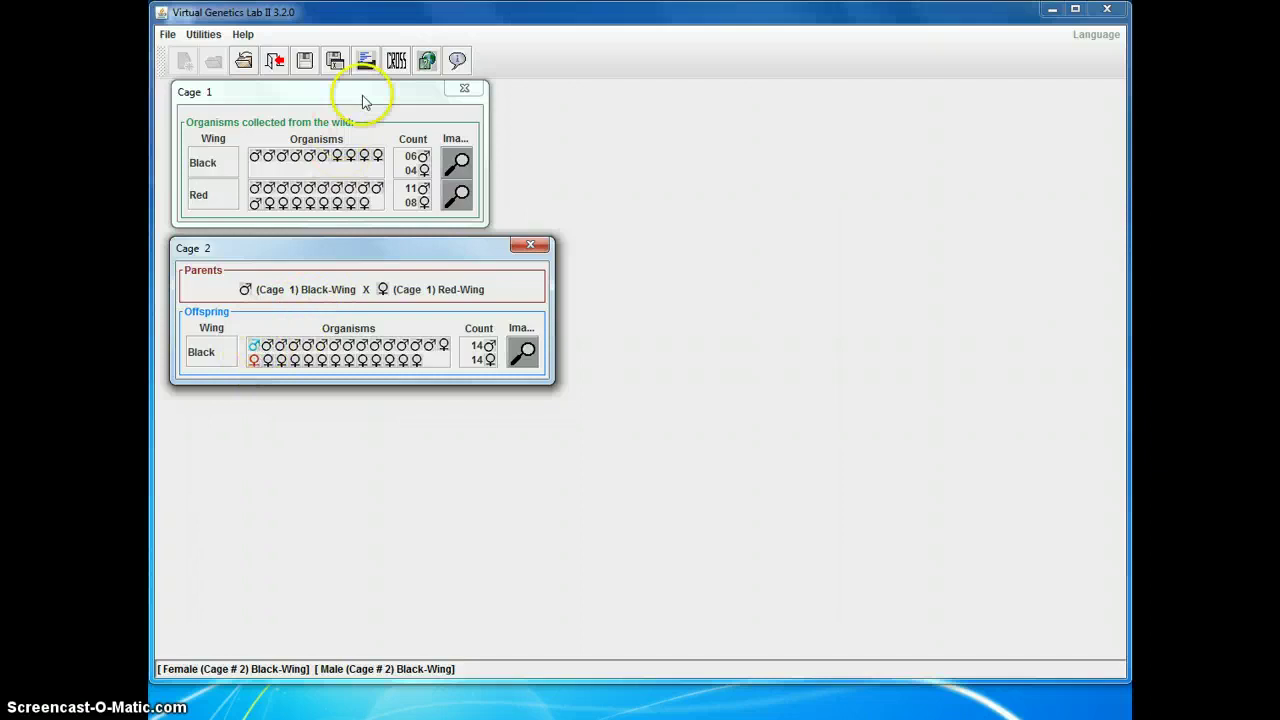
- Cross the two Cage 2 offspring into Cage 3 and position it below Cage 2
{"action": "left_click", "coordinate": [397, 62]}
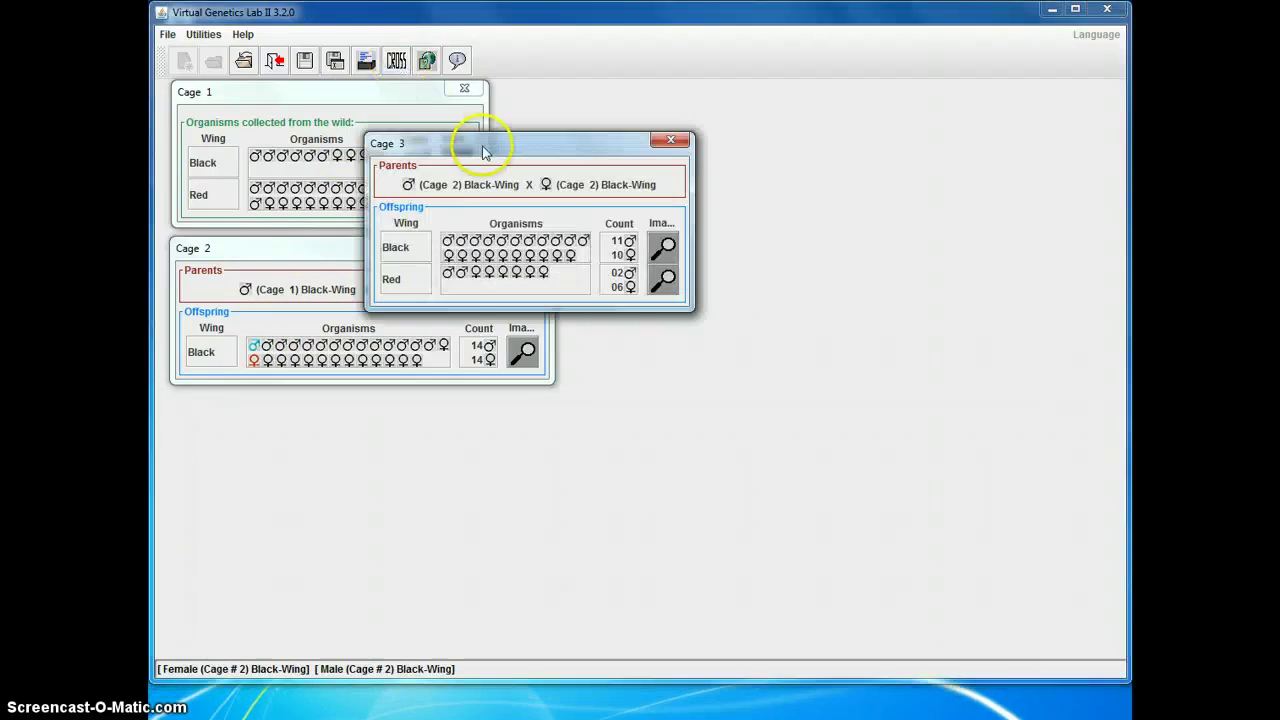
{"action": "left_click_drag", "start_coordinate": [490, 154], "coordinate": [311, 413]}
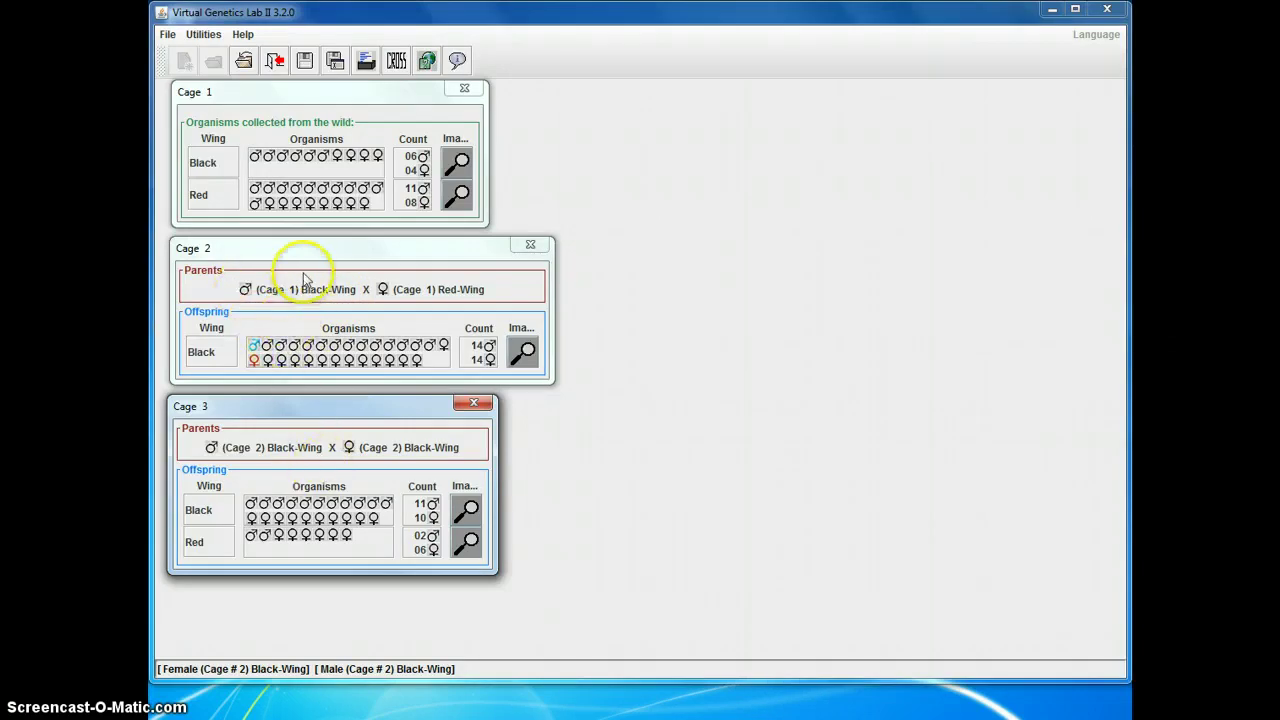
- Trace Cage 2's male parent back to Cage 1, then bring Cage 3 forward
{"action": "left_click", "coordinate": [245, 290]}
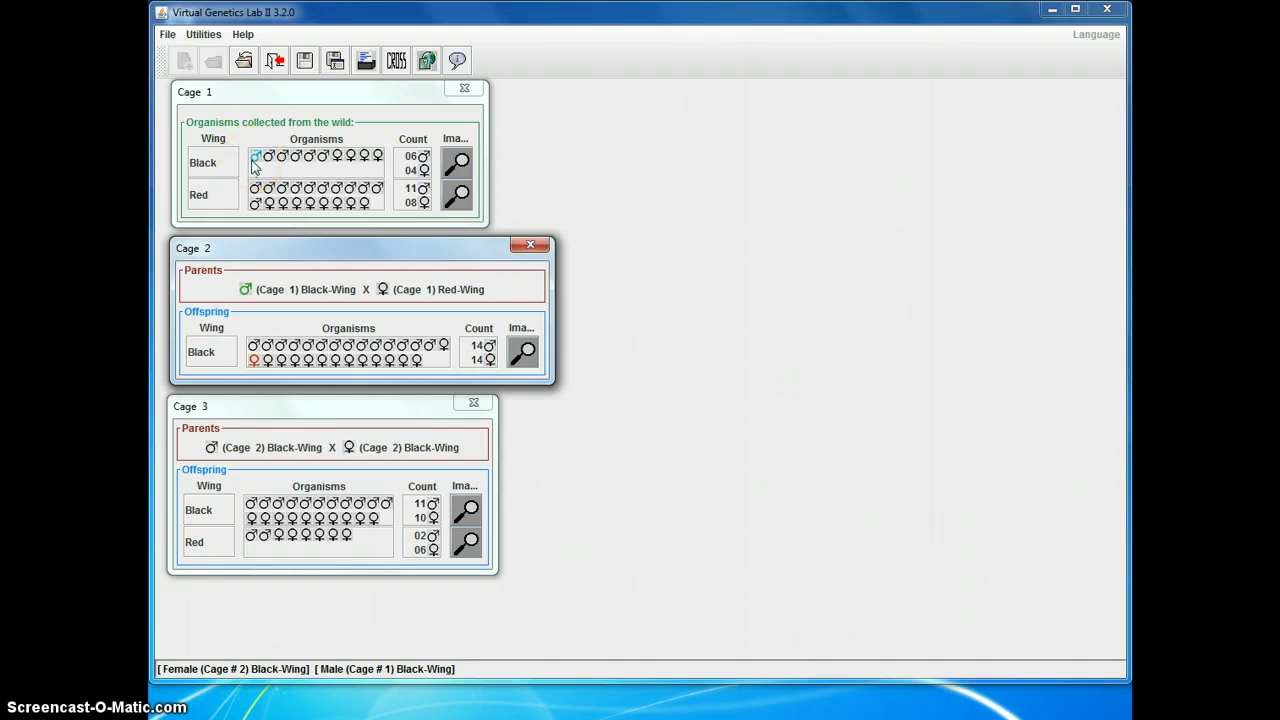
{"action": "left_click", "coordinate": [244, 416]}
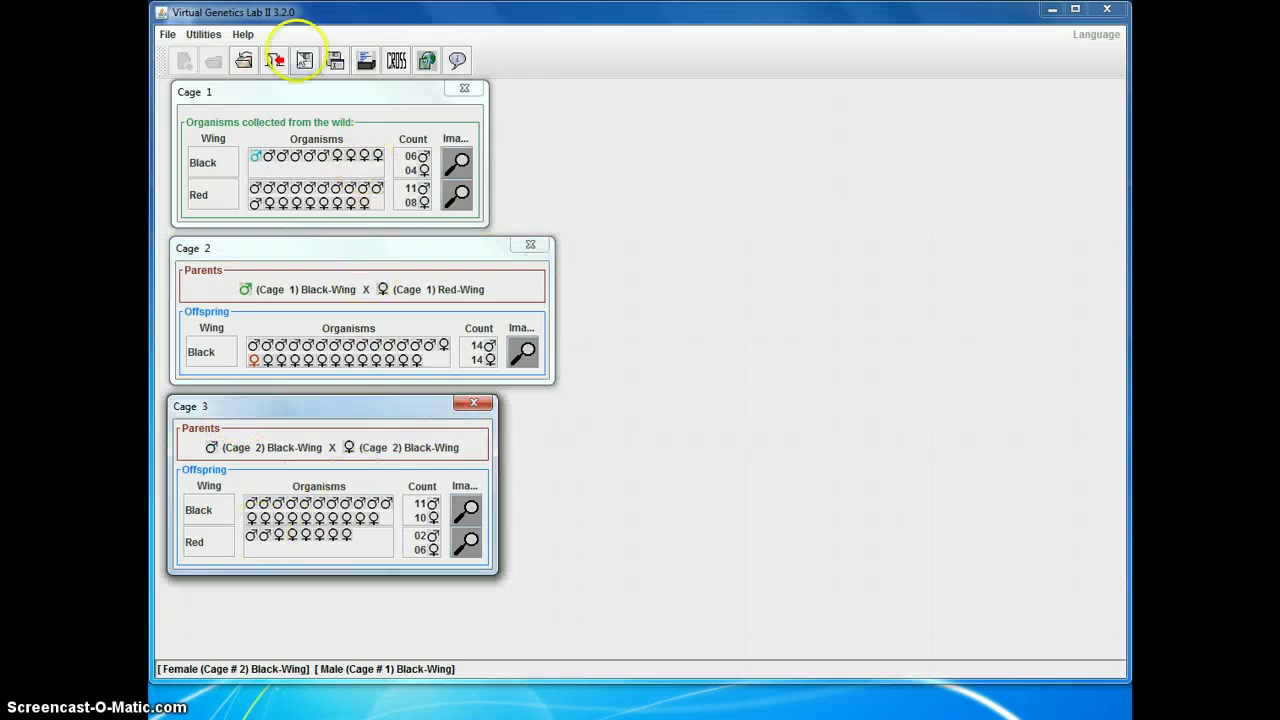
- Open the Model Builder, move it to the upper right, and choose Simple Dominance interaction
{"action": "left_click", "coordinate": [204, 36]}
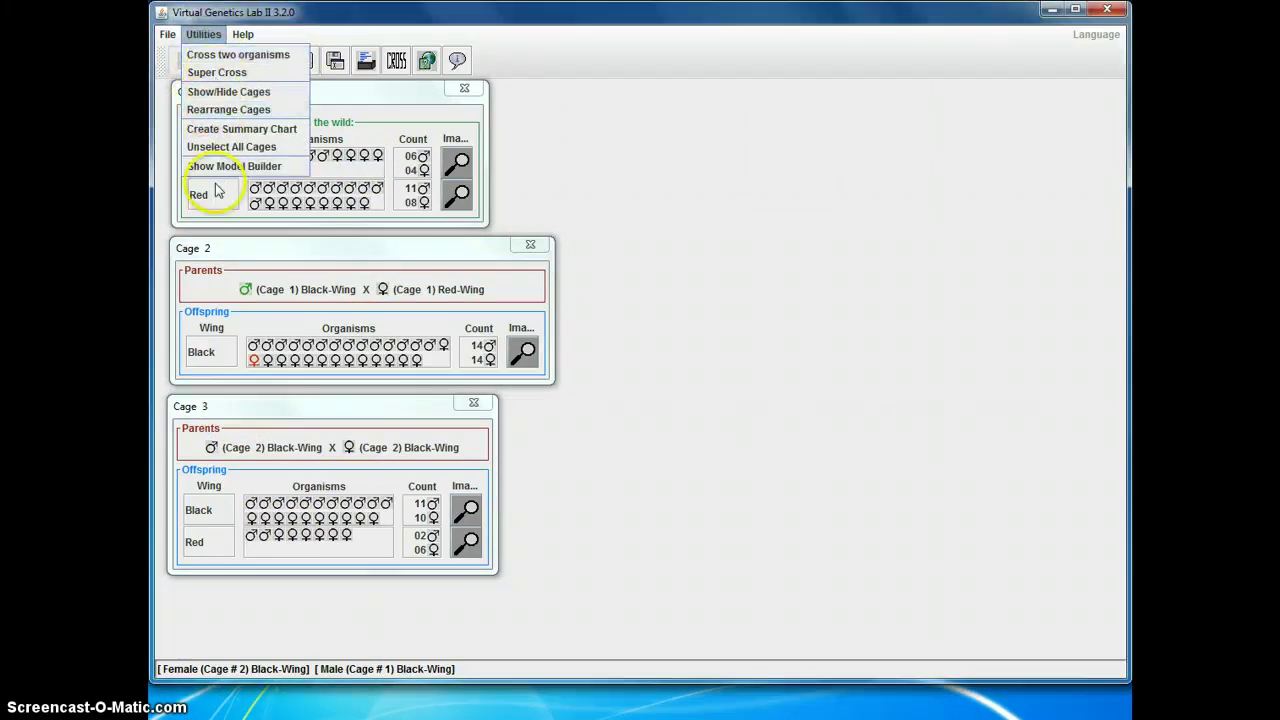
{"action": "left_click", "coordinate": [215, 165]}
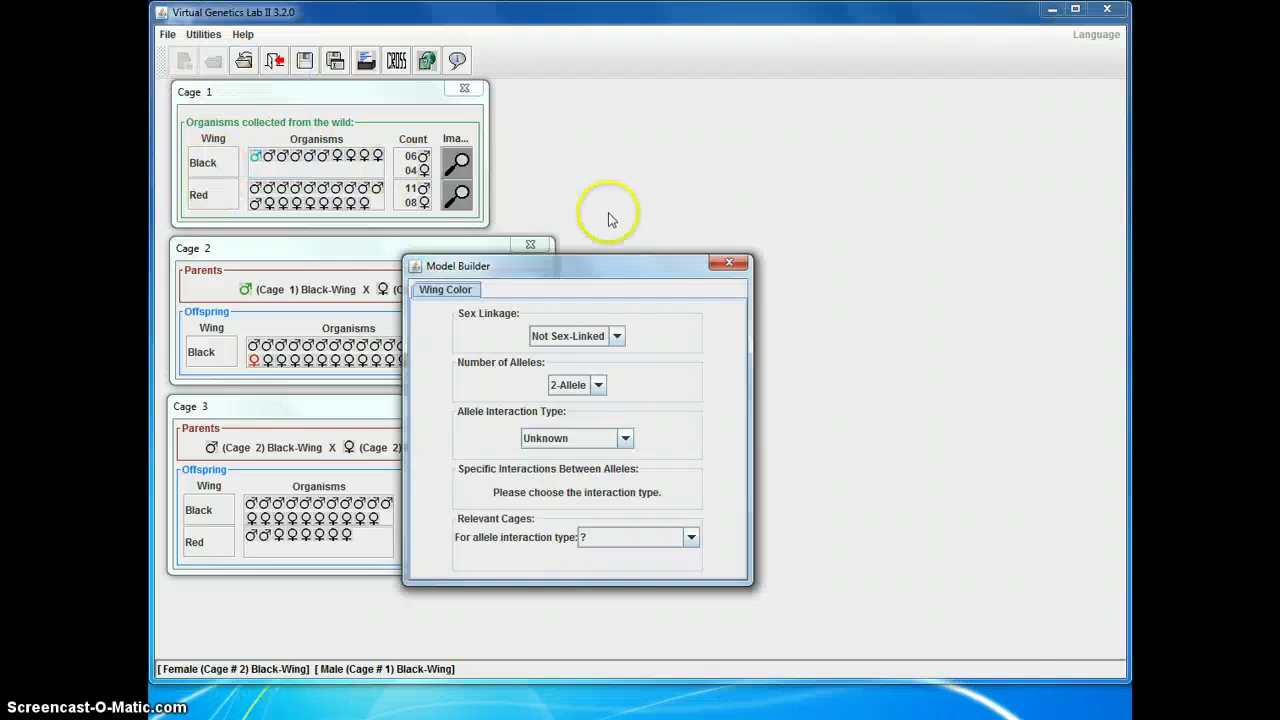
{"action": "left_click_drag", "start_coordinate": [641, 276], "coordinate": [886, 97]}
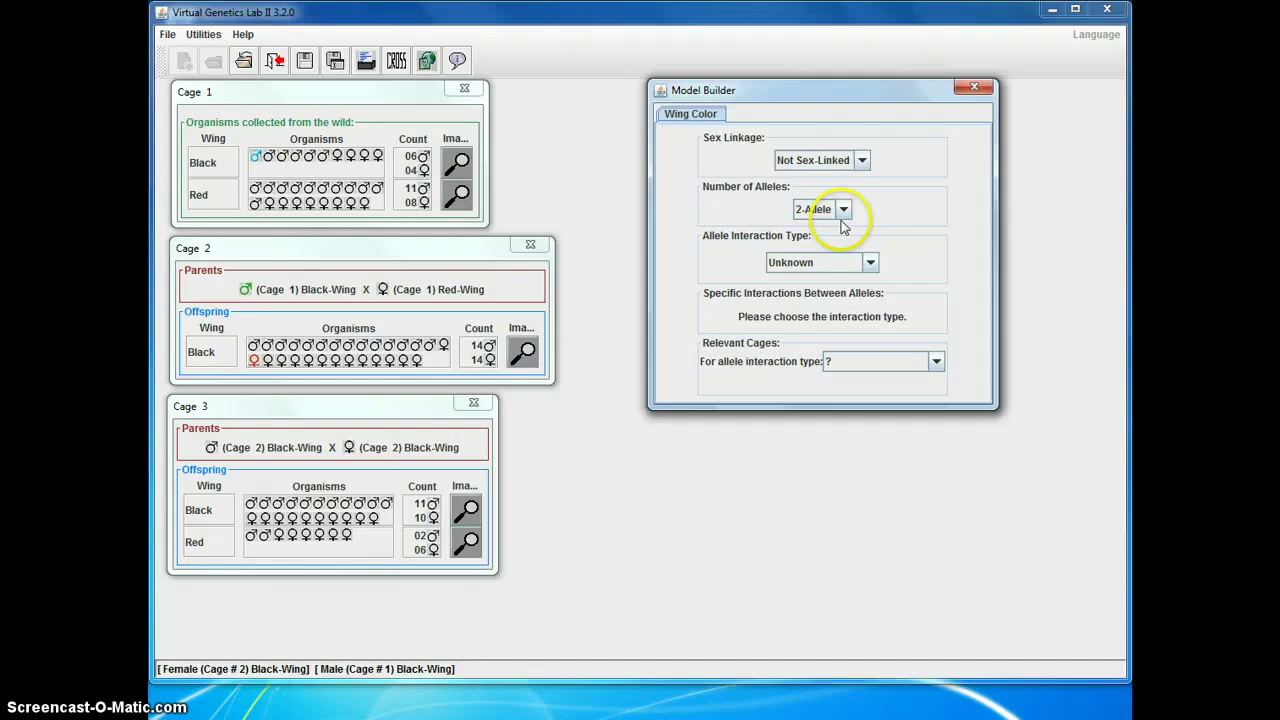
{"action": "left_click", "coordinate": [870, 263]}
{"action": "left_click", "coordinate": [829, 294]}
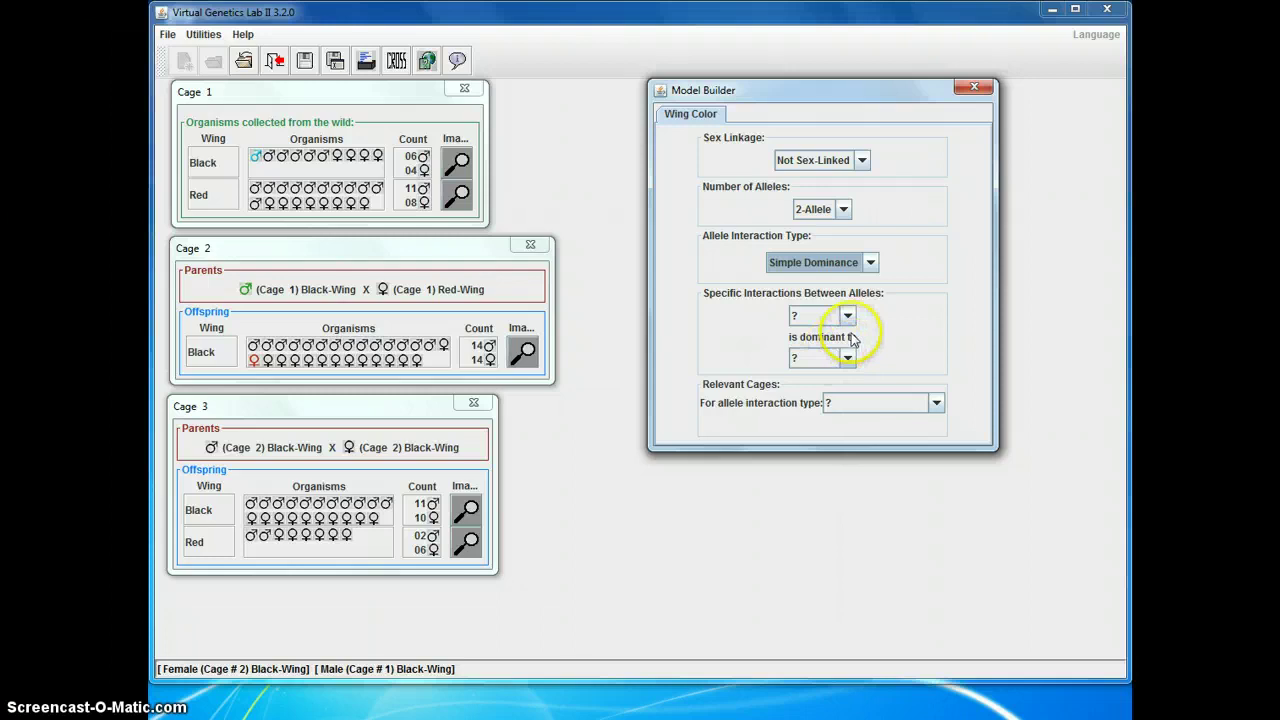
- Make Black dominant over Red and cite Cage 3 as the relevant cage
{"action": "left_click", "coordinate": [848, 317]}
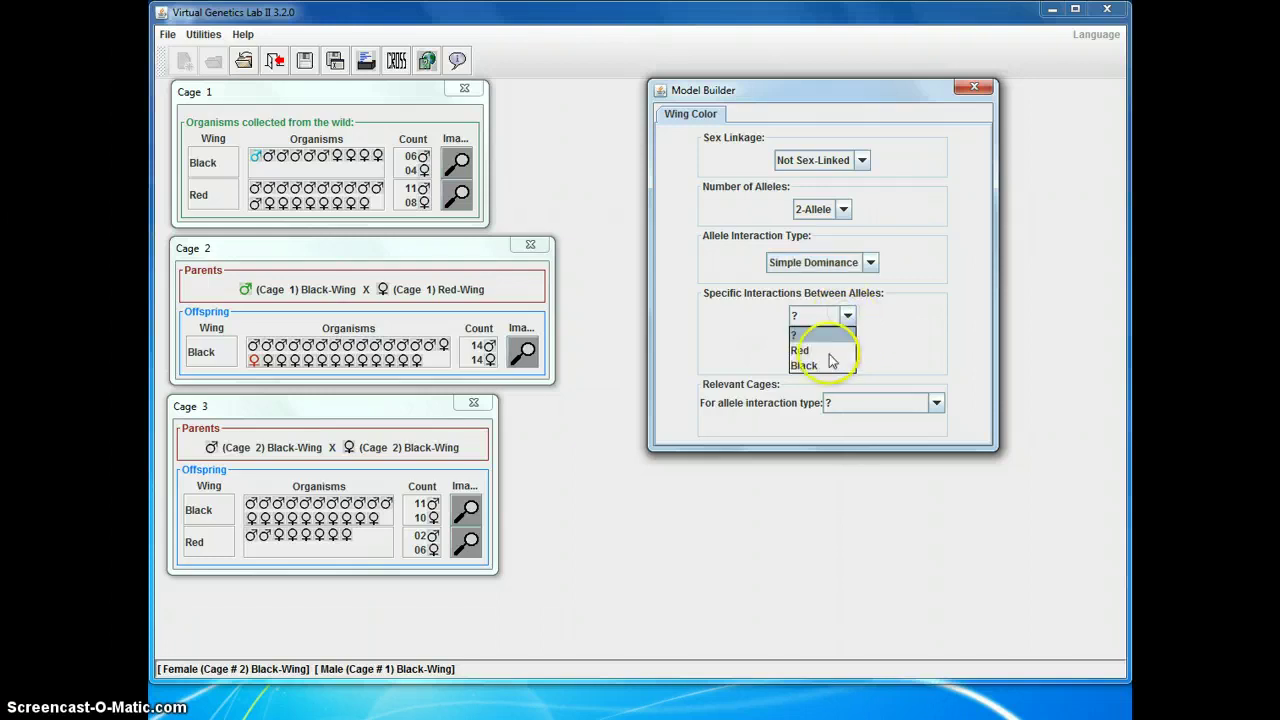
{"action": "left_click", "coordinate": [829, 366]}
{"action": "left_click", "coordinate": [848, 358]}
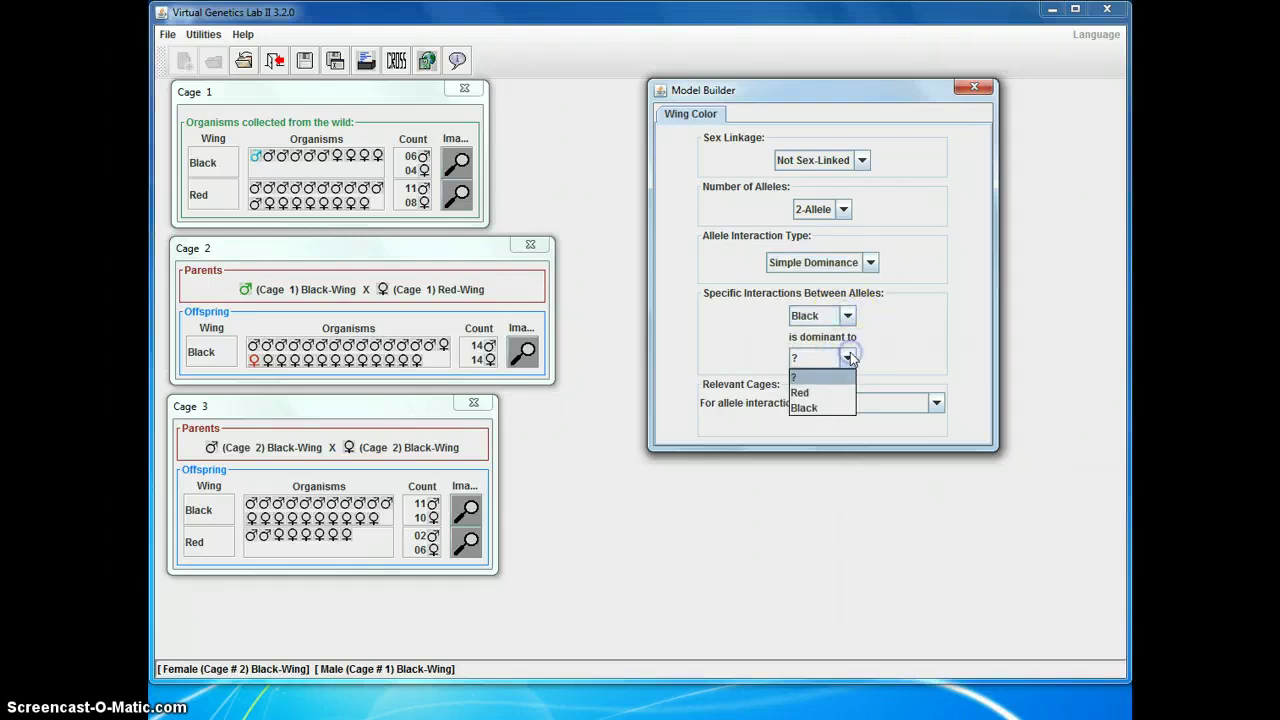
{"action": "left_click", "coordinate": [835, 396]}
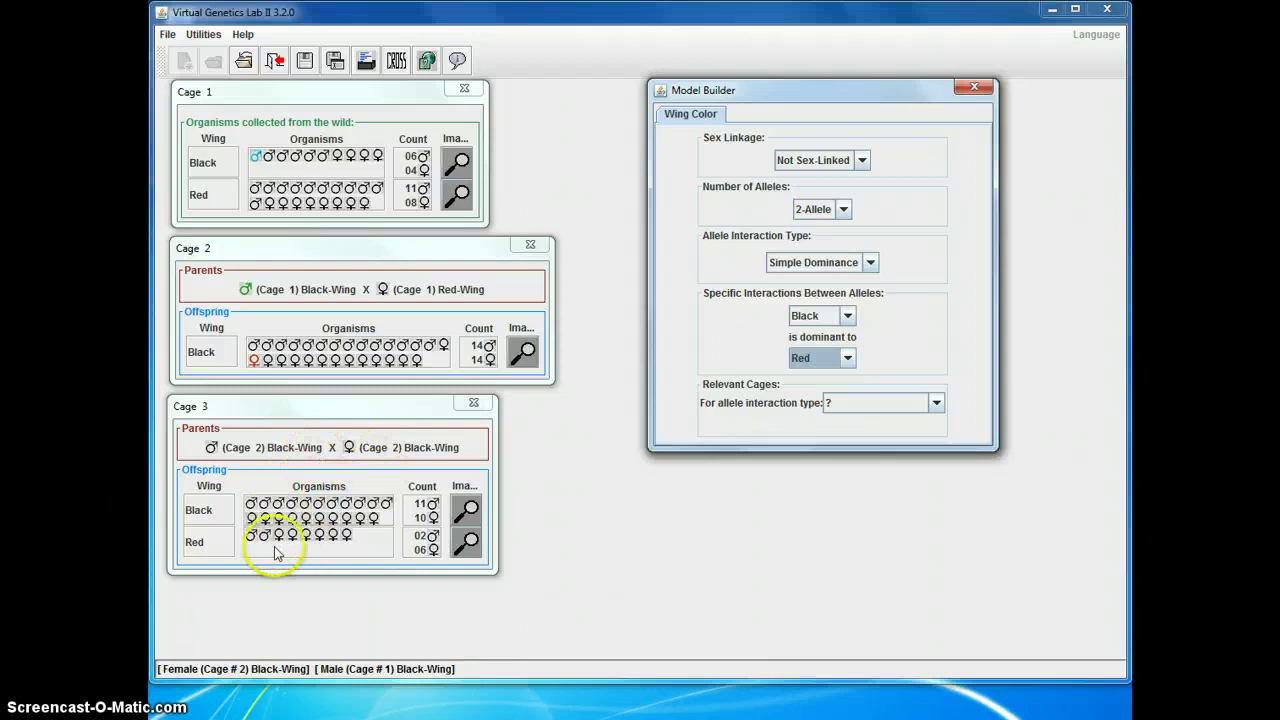
{"action": "left_click", "coordinate": [935, 403]}
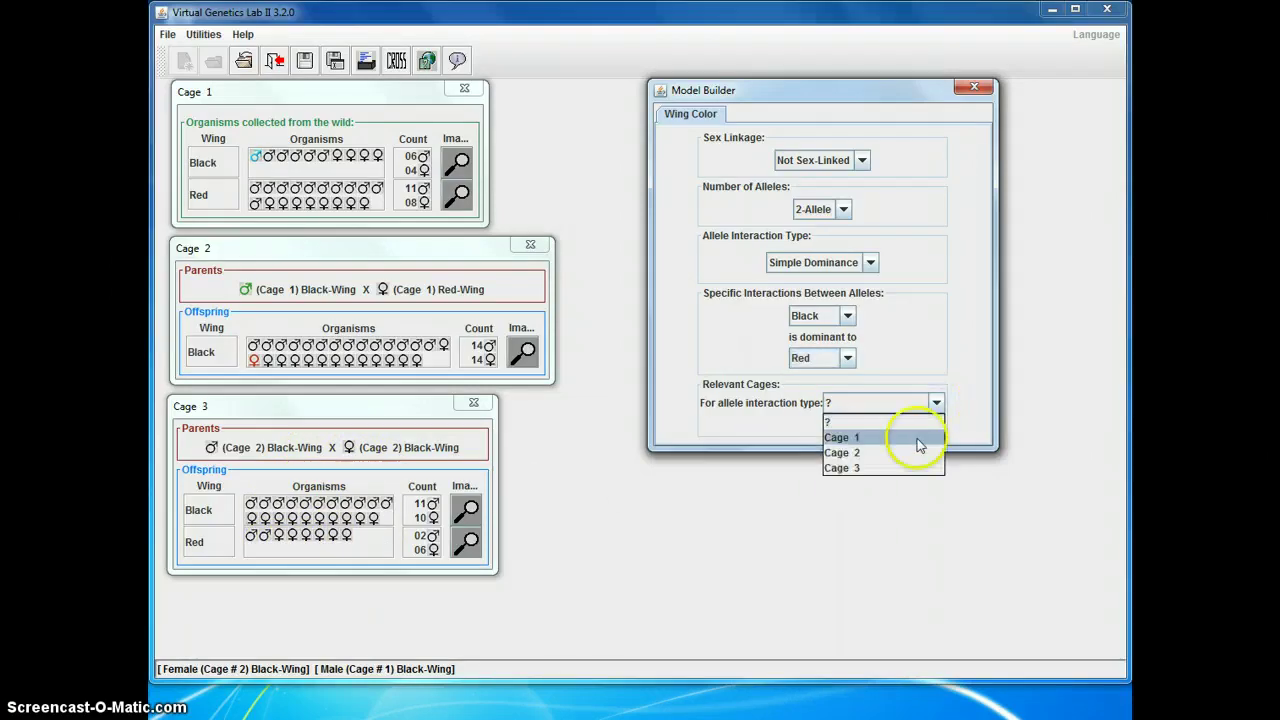
{"action": "left_click", "coordinate": [910, 468]}
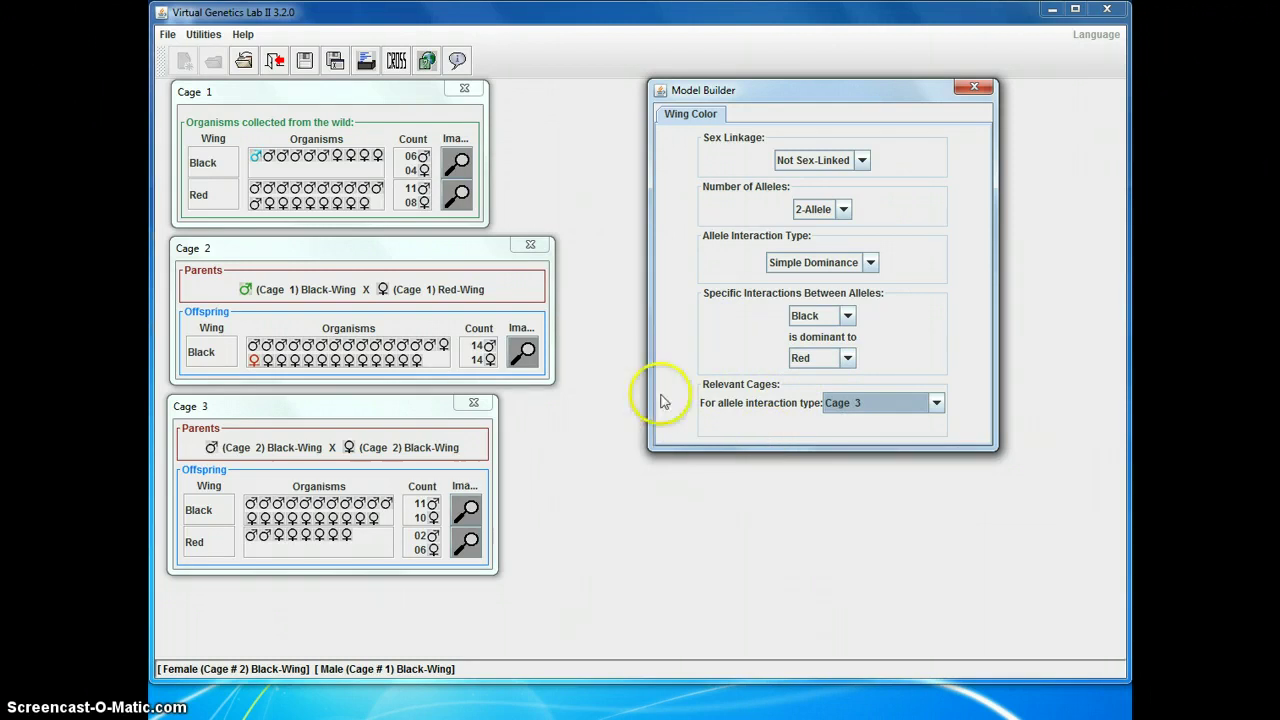
- Save the session as a work file on the Desktop, named with the student's name
{"action": "left_click", "coordinate": [168, 36]}
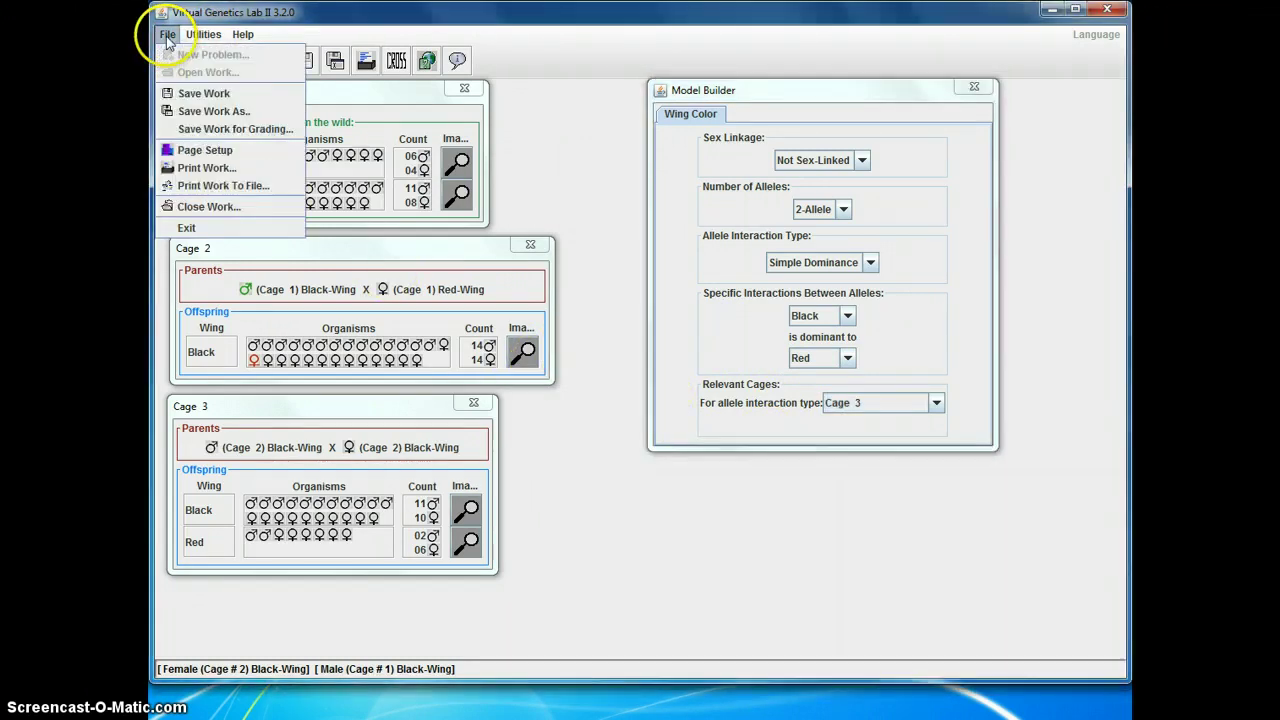
{"action": "left_click", "coordinate": [201, 95]}
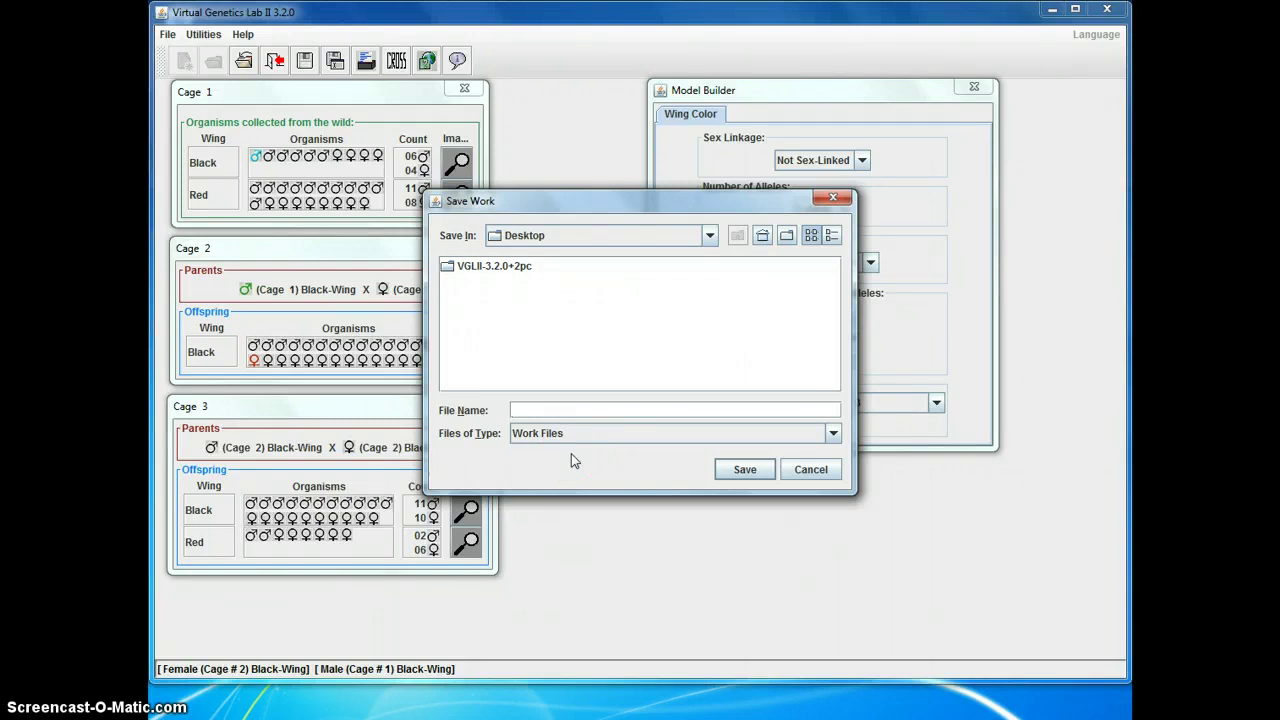
{"action": "left_click", "coordinate": [742, 471]}
{"action": "left_click", "coordinate": [744, 472]}
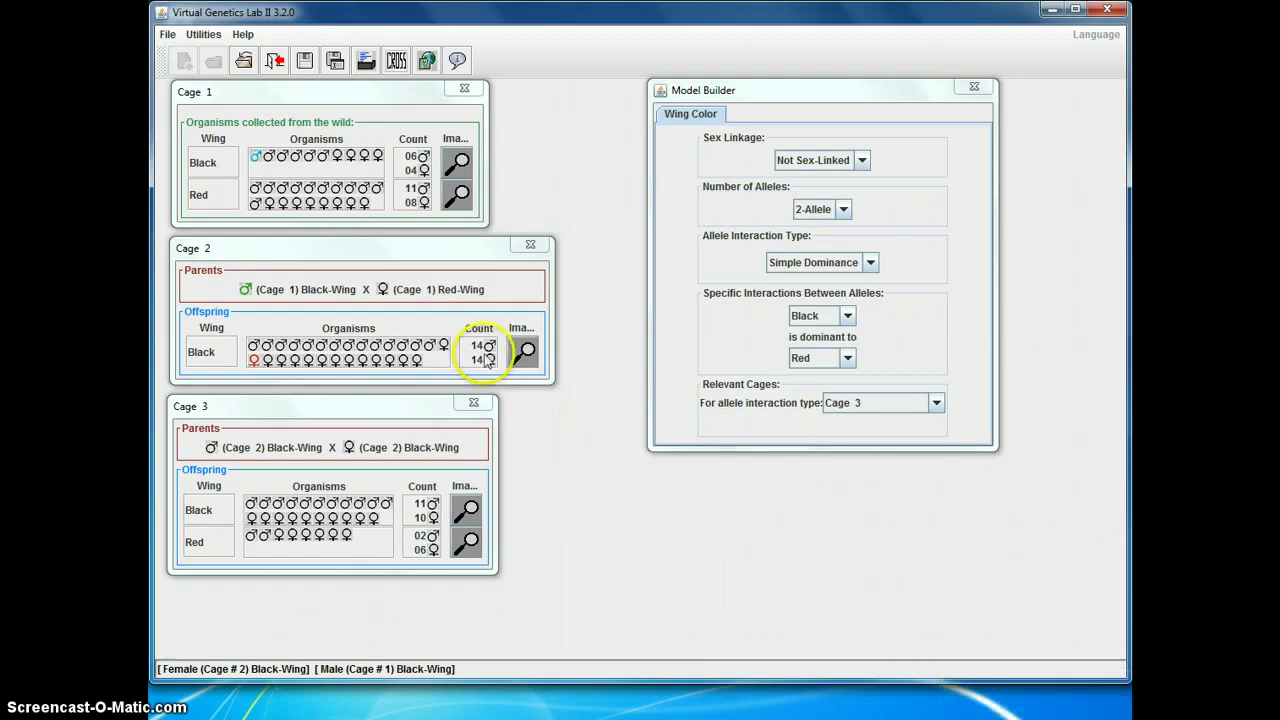
- Save the work for grading as a Files for Grading file on the Desktop
{"action": "left_click", "coordinate": [168, 36]}
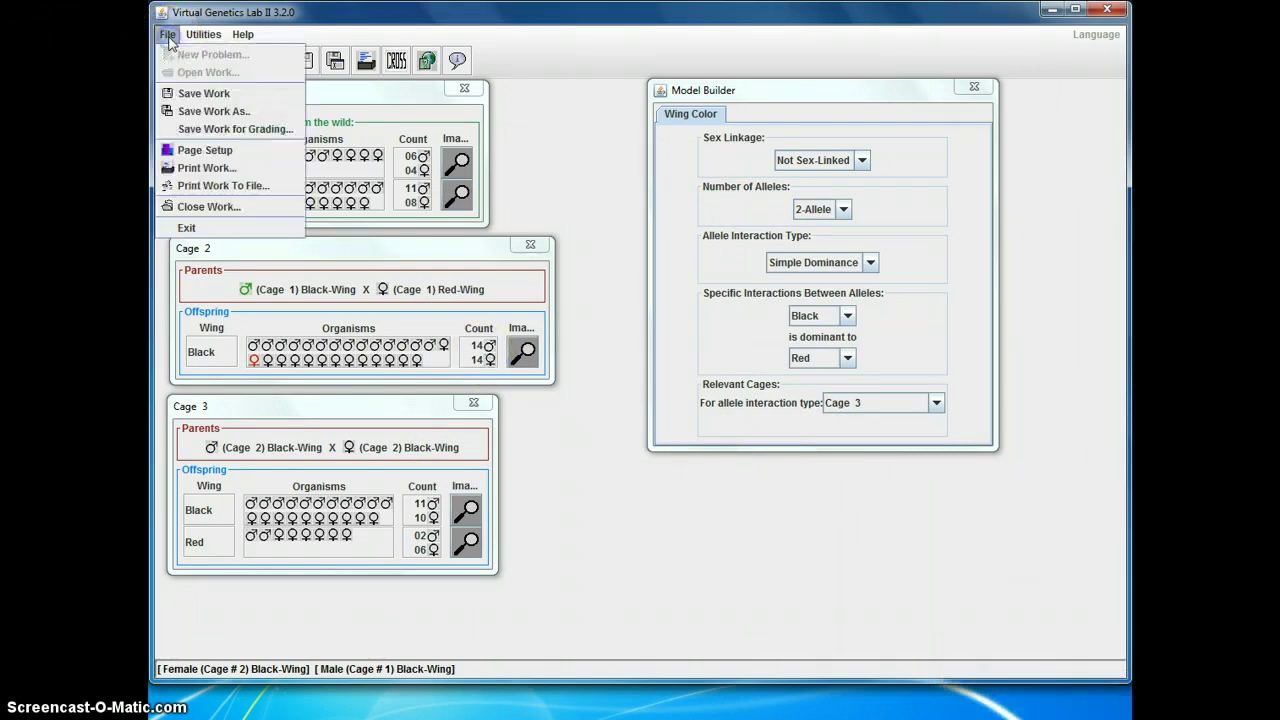
{"action": "left_click", "coordinate": [208, 133]}
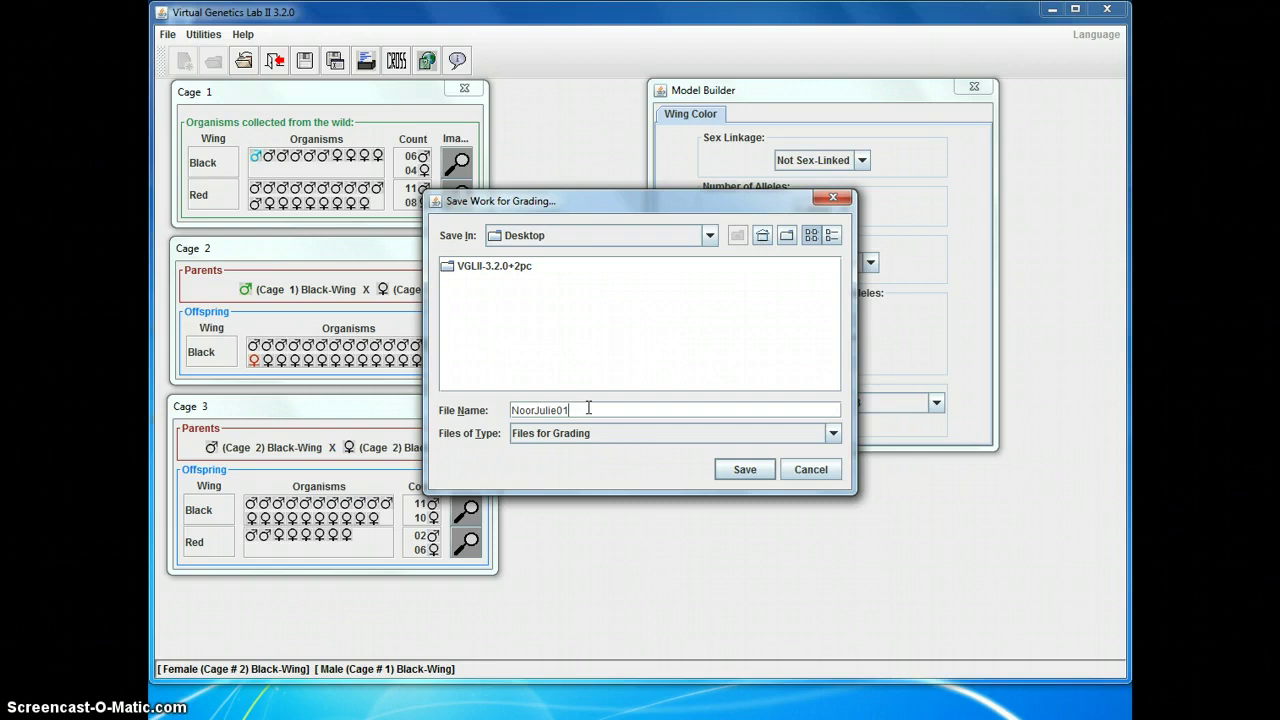
{"action": "left_click", "coordinate": [745, 470]}
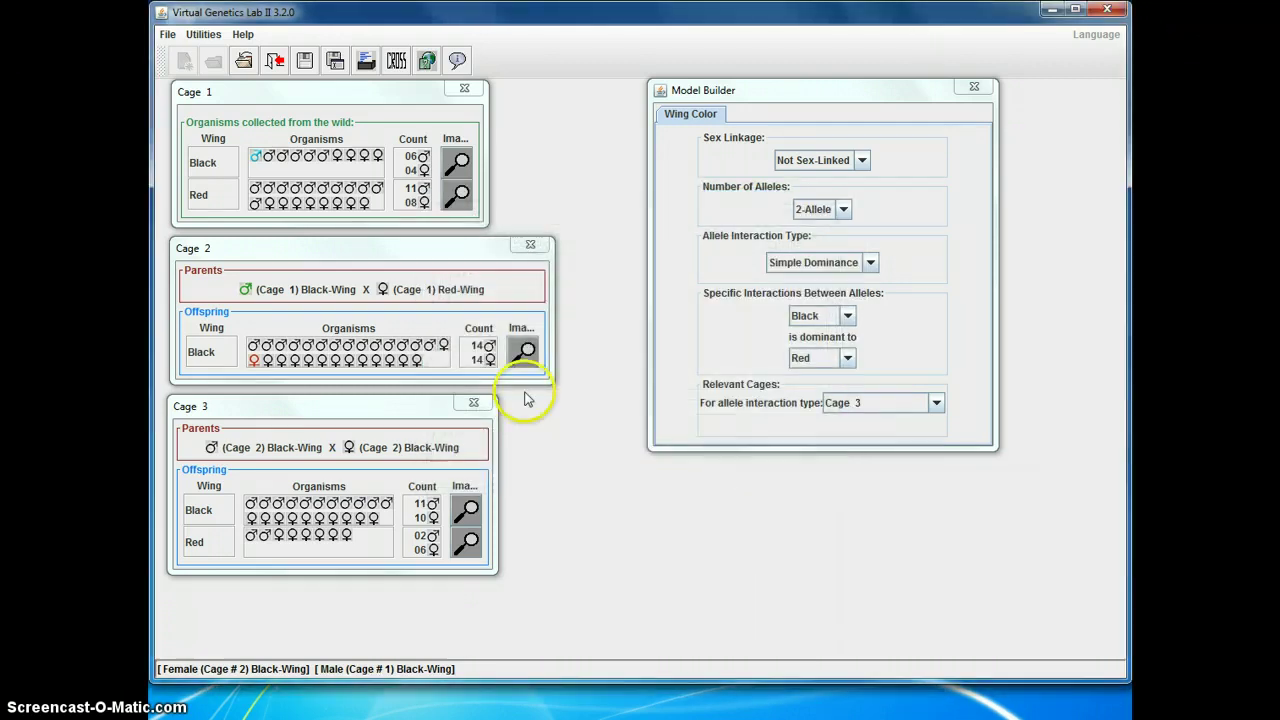
- Close the work and shrink the window to show the saved .wr2 and .gr2 Desktop files
{"action": "left_click", "coordinate": [244, 62]}
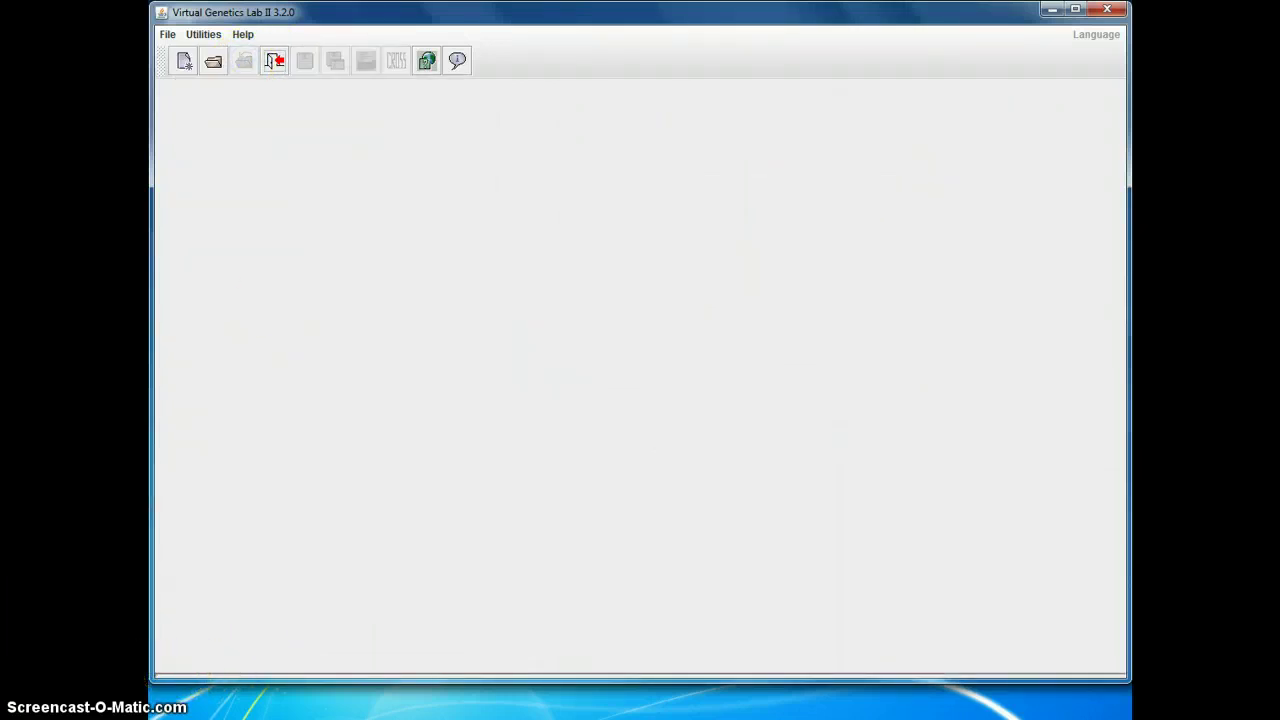
{"action": "left_click_drag", "start_coordinate": [152, 678], "coordinate": [242, 690]}
{"action": "left_click", "coordinate": [178, 420]}
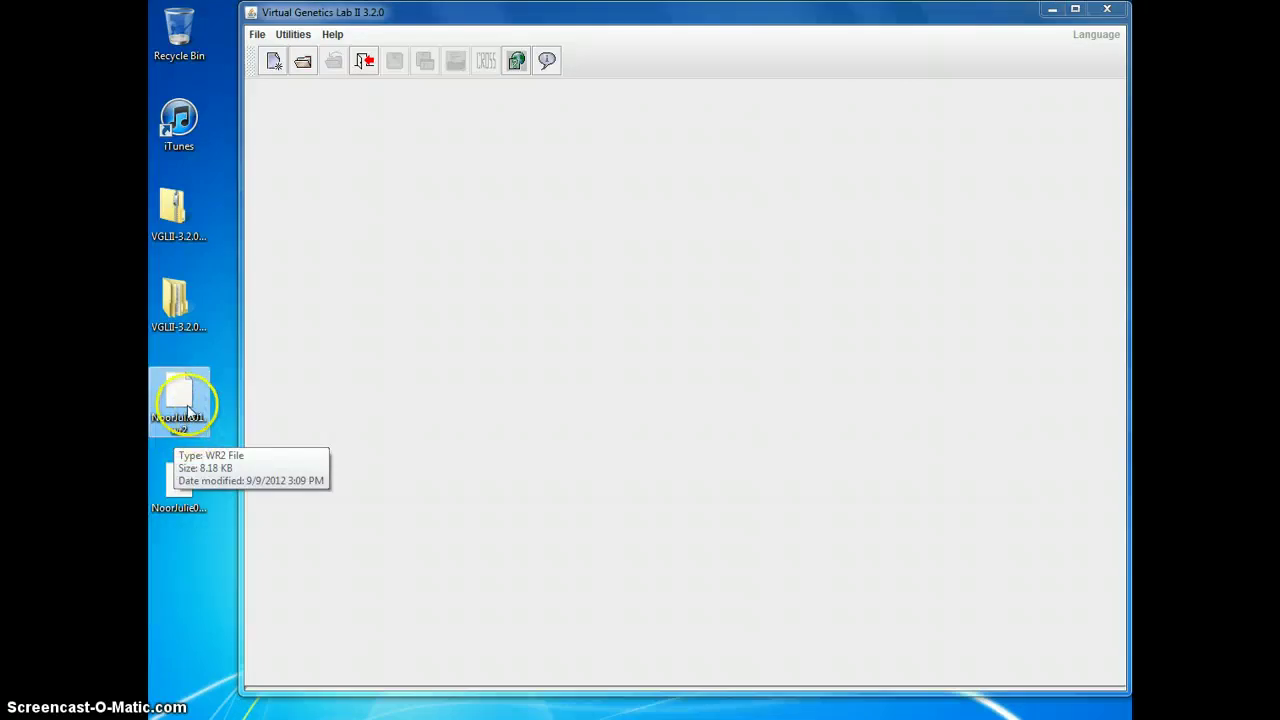
{"action": "left_click", "coordinate": [173, 495]}
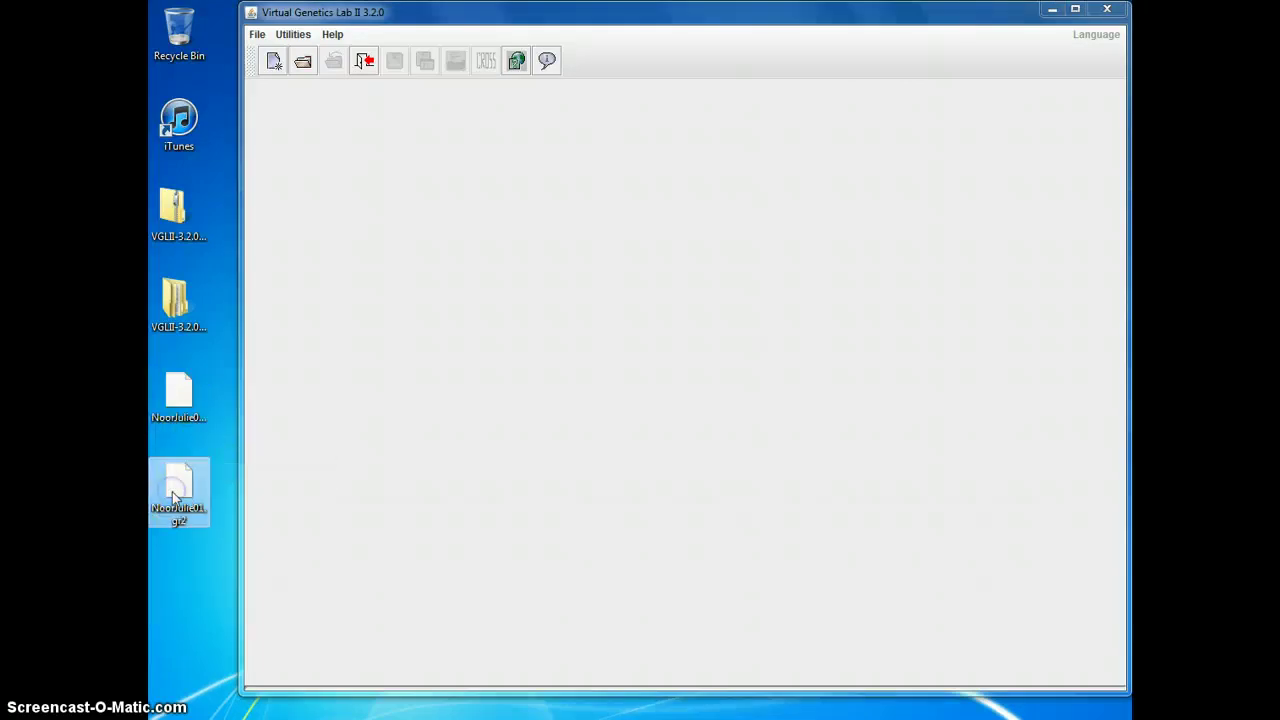
{"action": "mouse_move", "coordinate": [173, 495]}
{"action": "left_mouse_down"}
{"action": "mouse_move", "coordinate": [171, 529]}
{"action": "mouse_move", "coordinate": [190, 520]}
{"action": "left_mouse_up"}
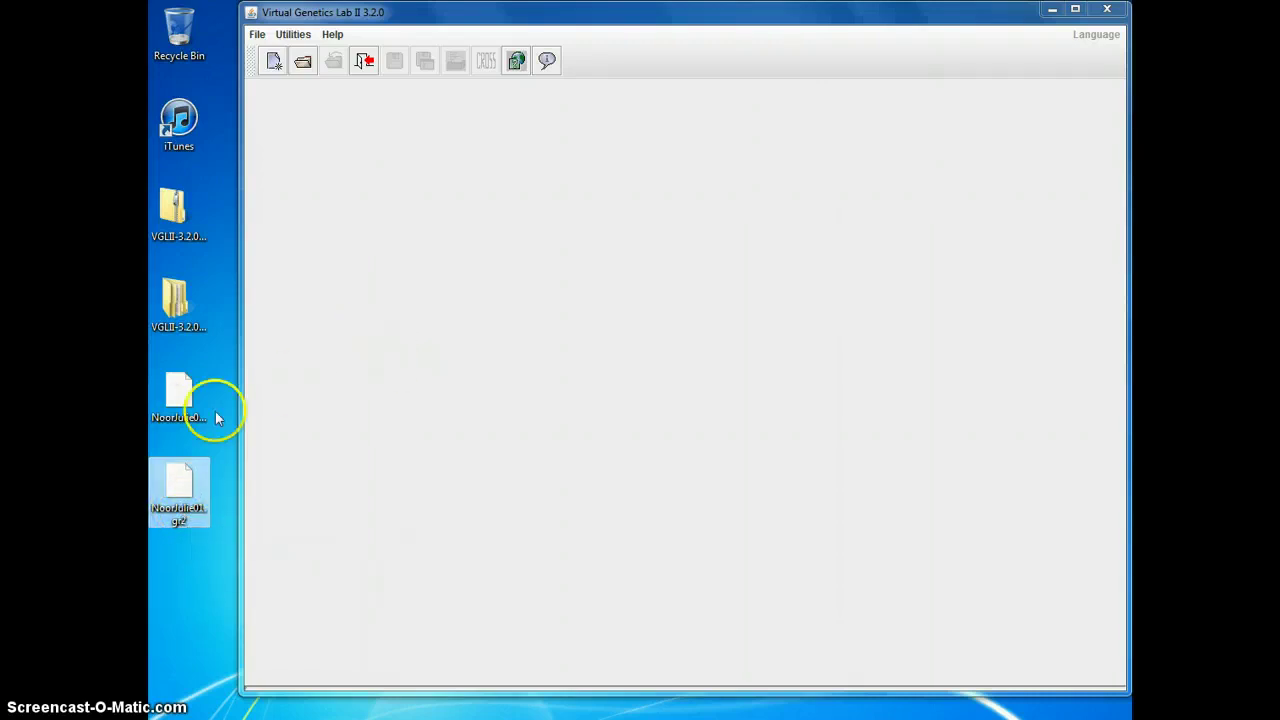
- Reopen the saved .wr2 work file from the Desktop folder
{"action": "left_click", "coordinate": [257, 34]}
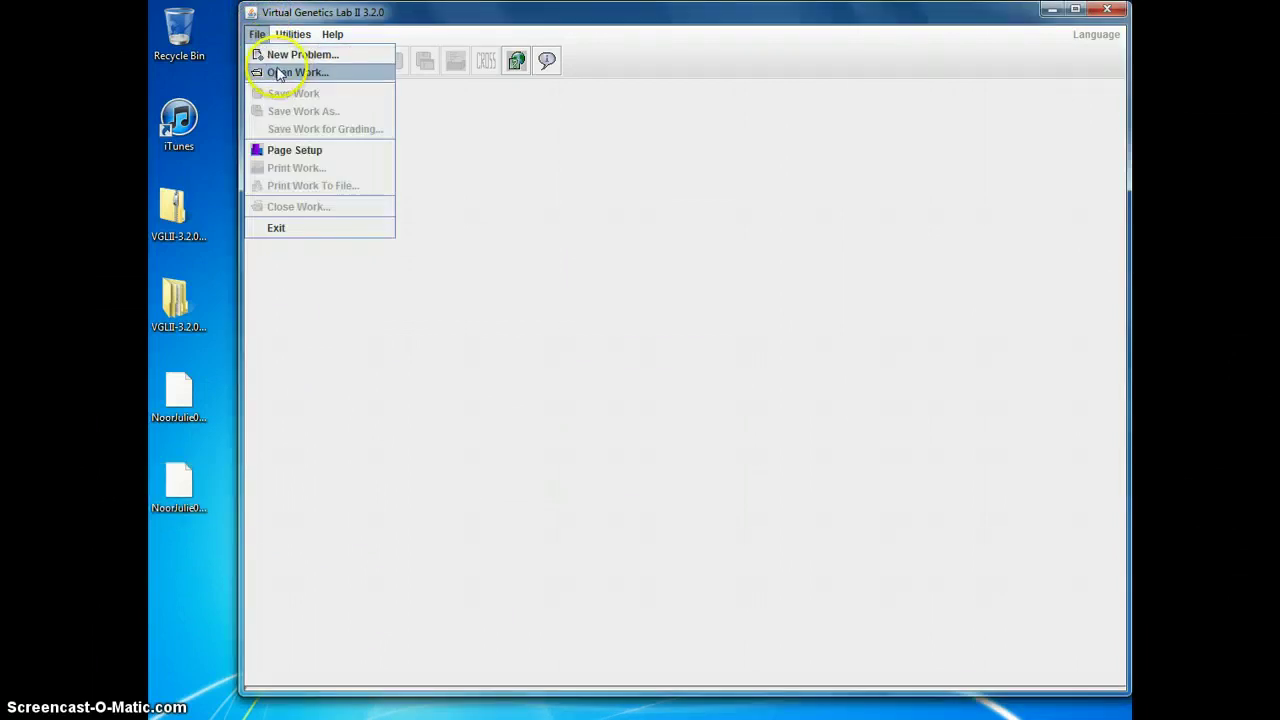
{"action": "left_click", "coordinate": [287, 74]}
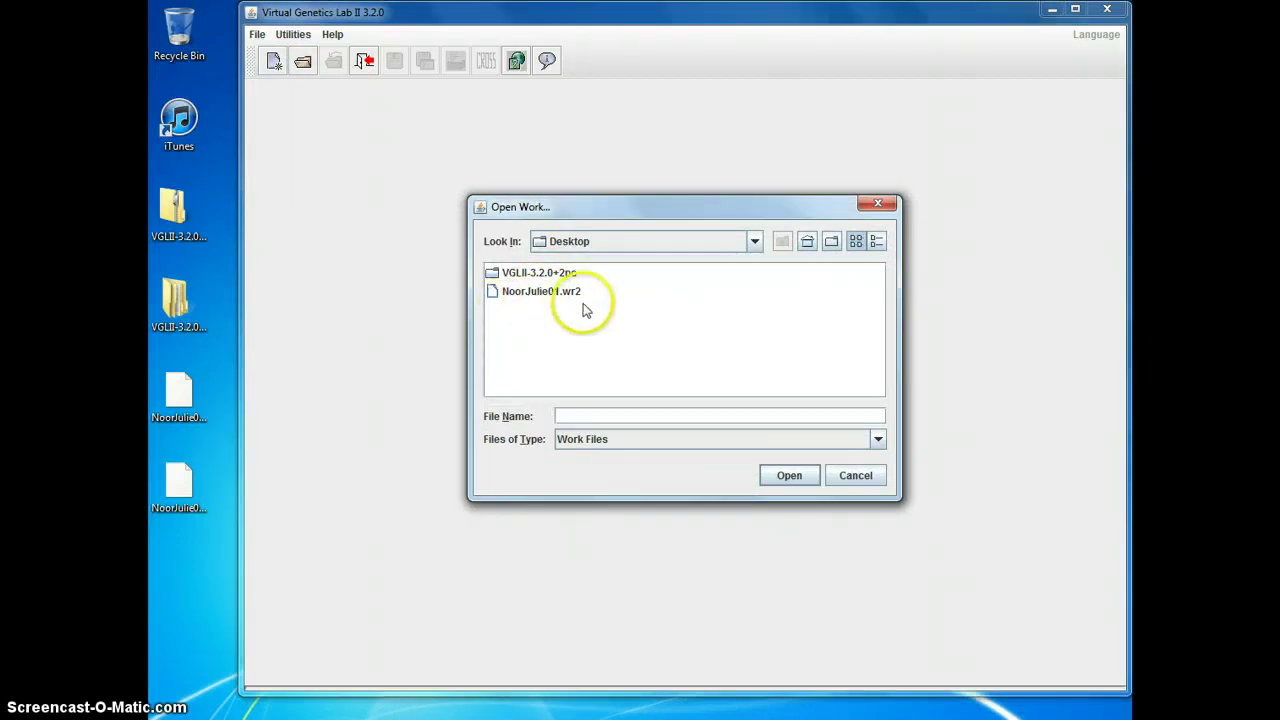
{"action": "double_click", "coordinate": [525, 291]}
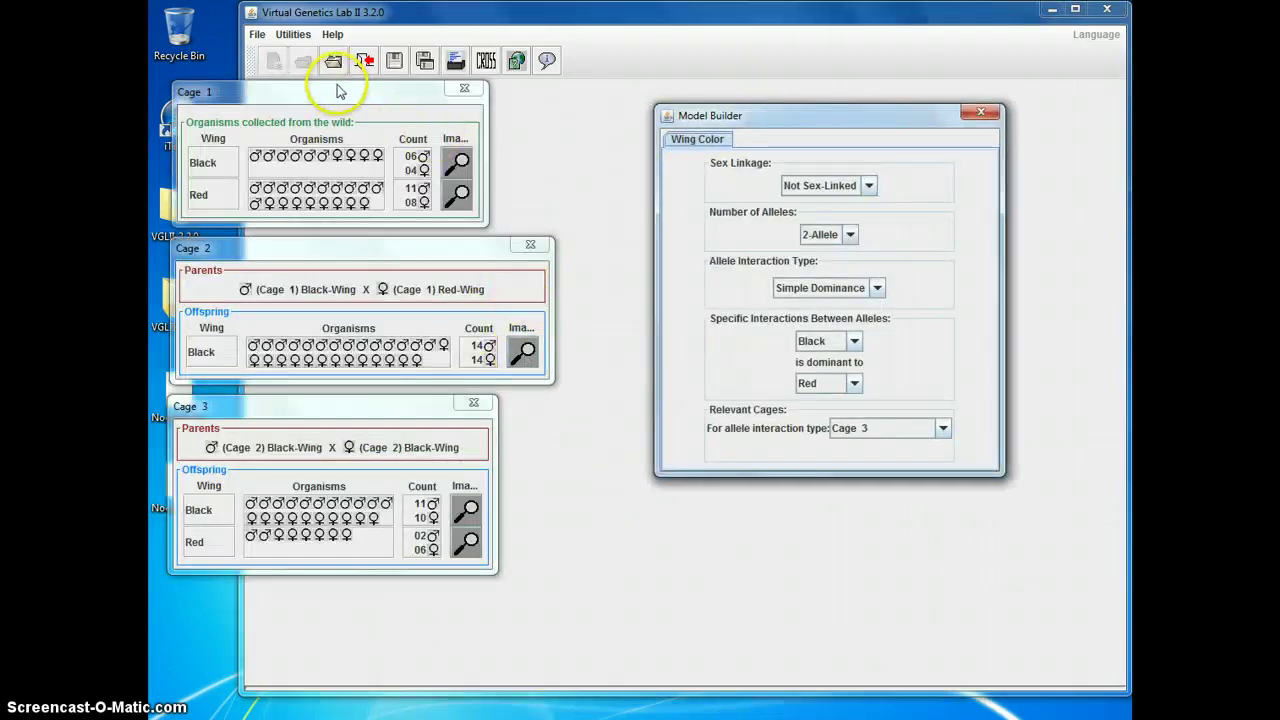
- Move the Cage 1–3 windows rightward and pick Cage 2's black-winged male and female as parents
{"action": "left_click_drag", "start_coordinate": [345, 93], "coordinate": [365, 91]}
{"action": "left_click_drag", "start_coordinate": [425, 85], "coordinate": [425, 97]}
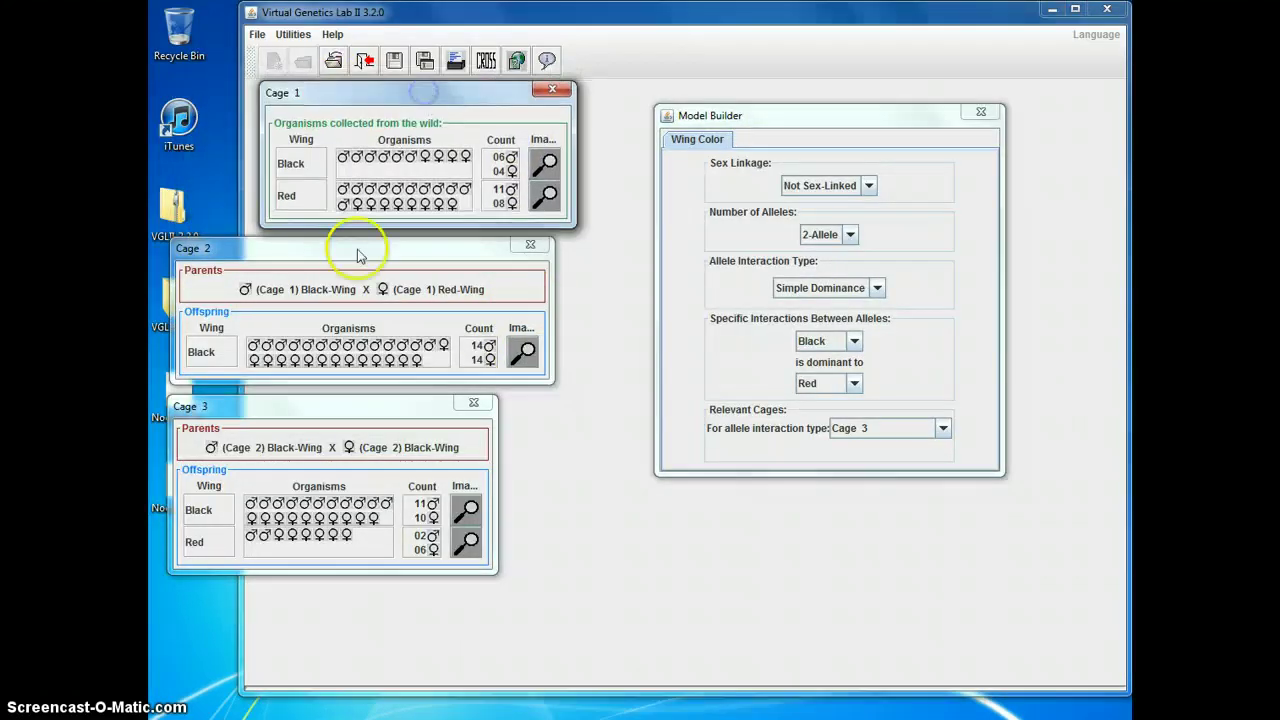
{"action": "left_click", "coordinate": [436, 250]}
{"action": "left_click_drag", "start_coordinate": [436, 250], "coordinate": [443, 251]}
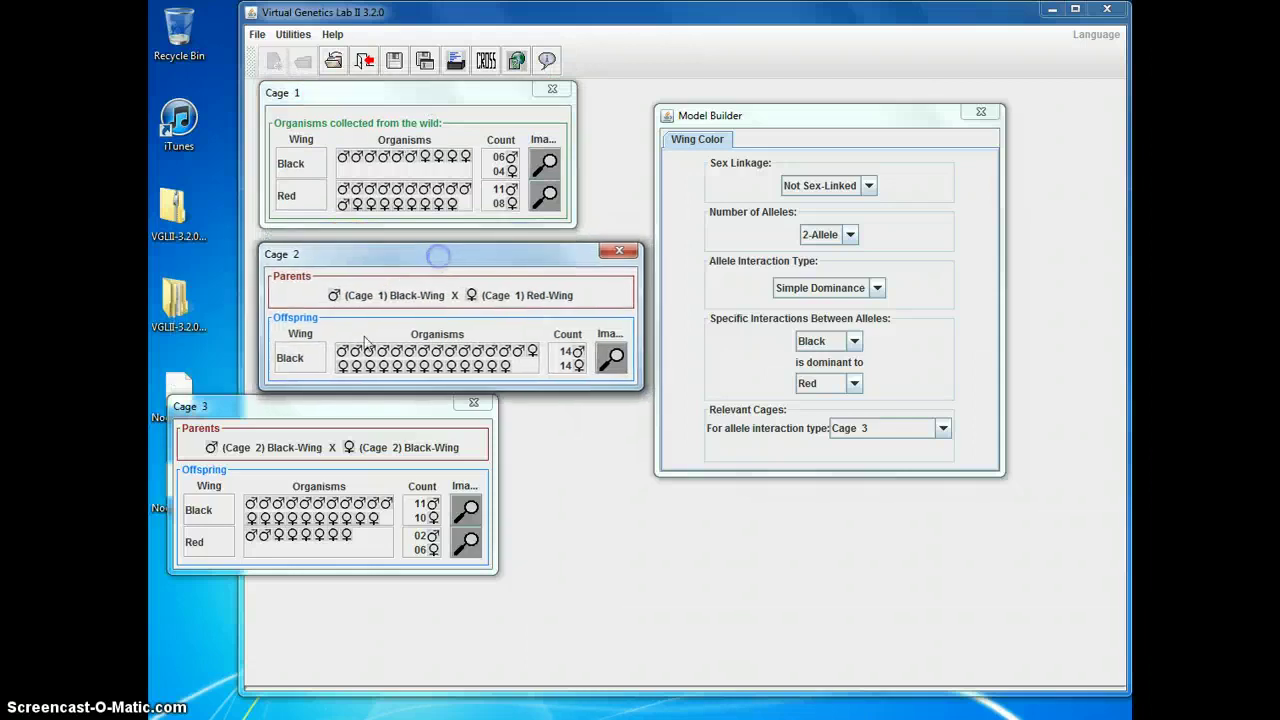
{"action": "left_click_drag", "start_coordinate": [314, 401], "coordinate": [426, 413]}
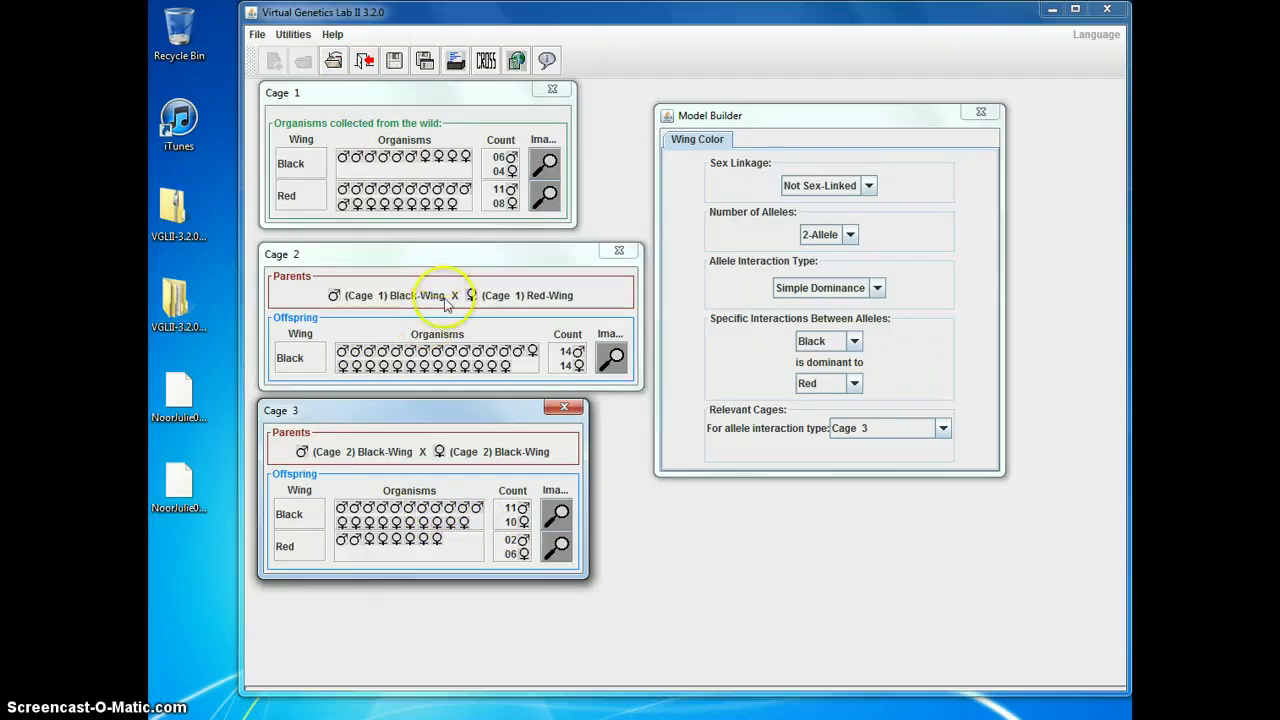
{"action": "left_click", "coordinate": [301, 451]}
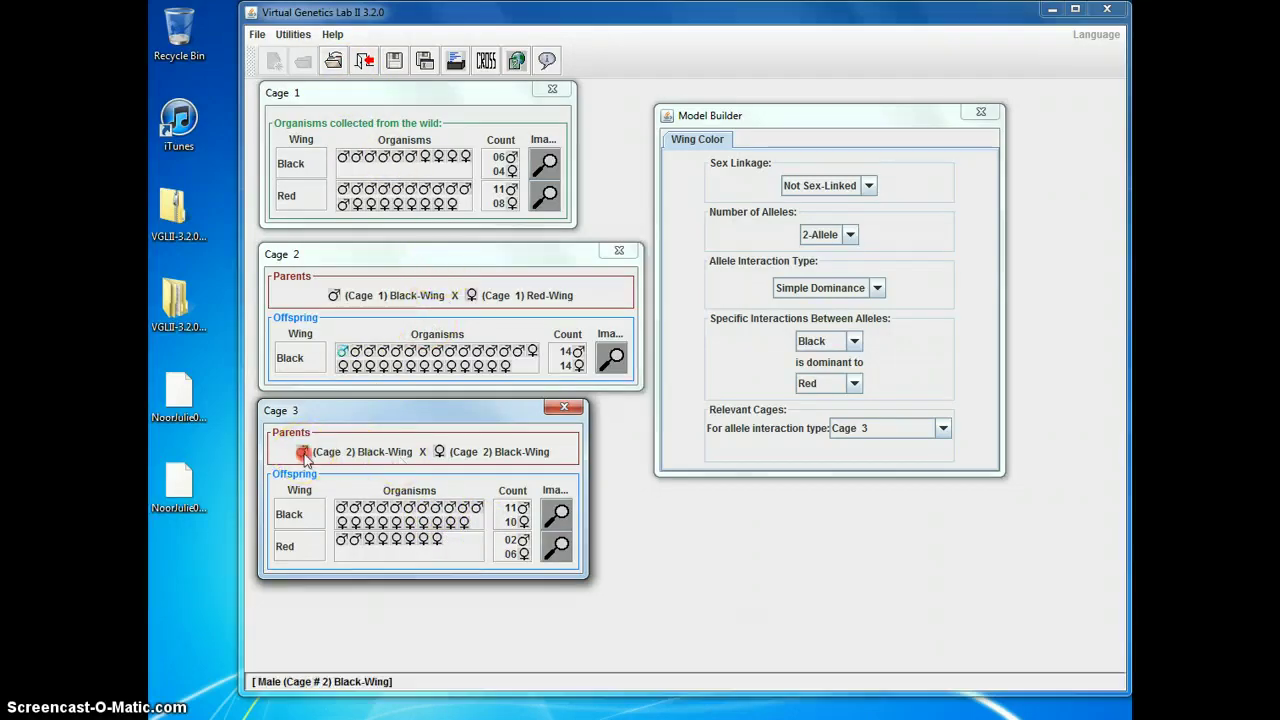
{"action": "left_click", "coordinate": [439, 451]}
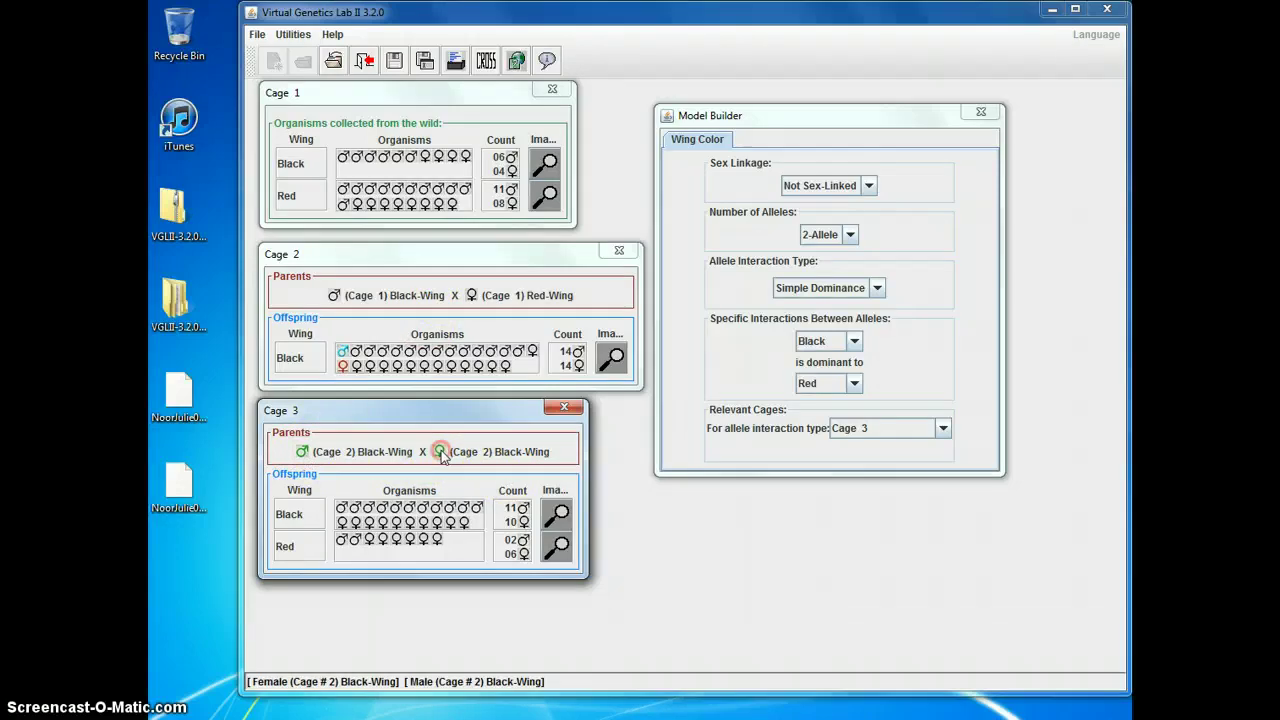
- Super-cross the two chosen black-winged parents with 1000 offspring to create Cage 4
{"action": "left_click", "coordinate": [293, 34]}
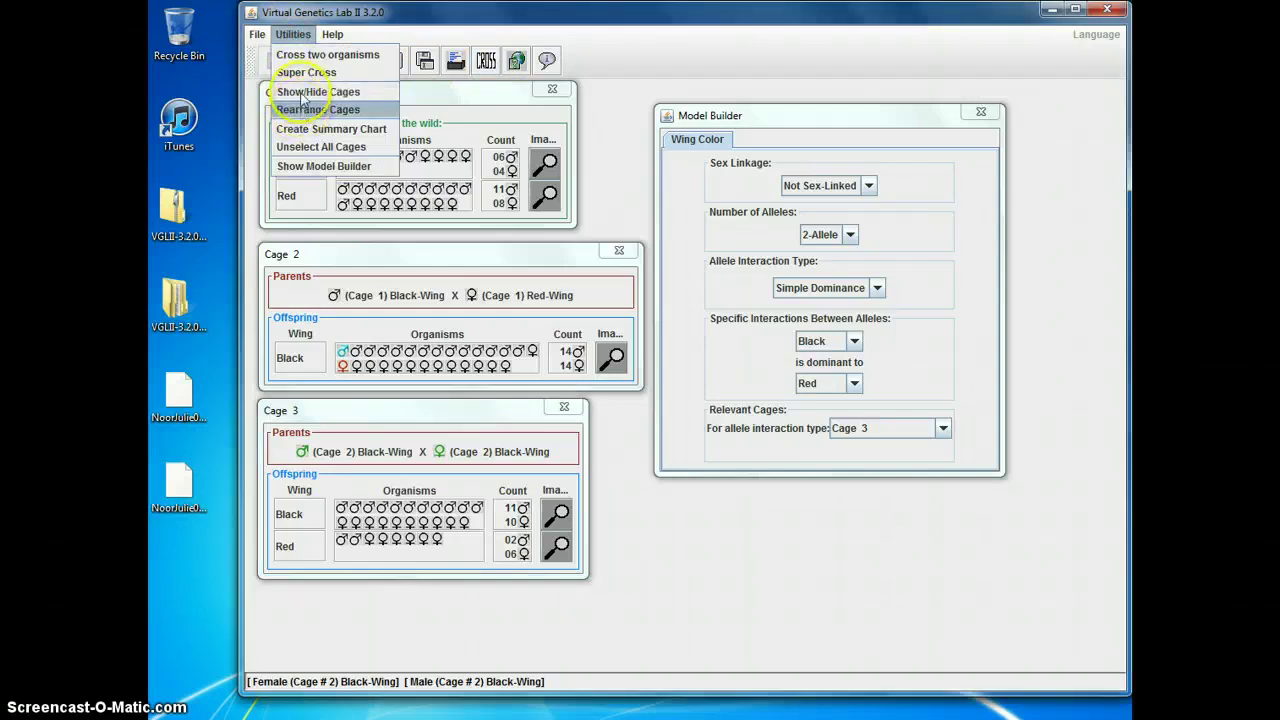
{"action": "left_click", "coordinate": [305, 74]}
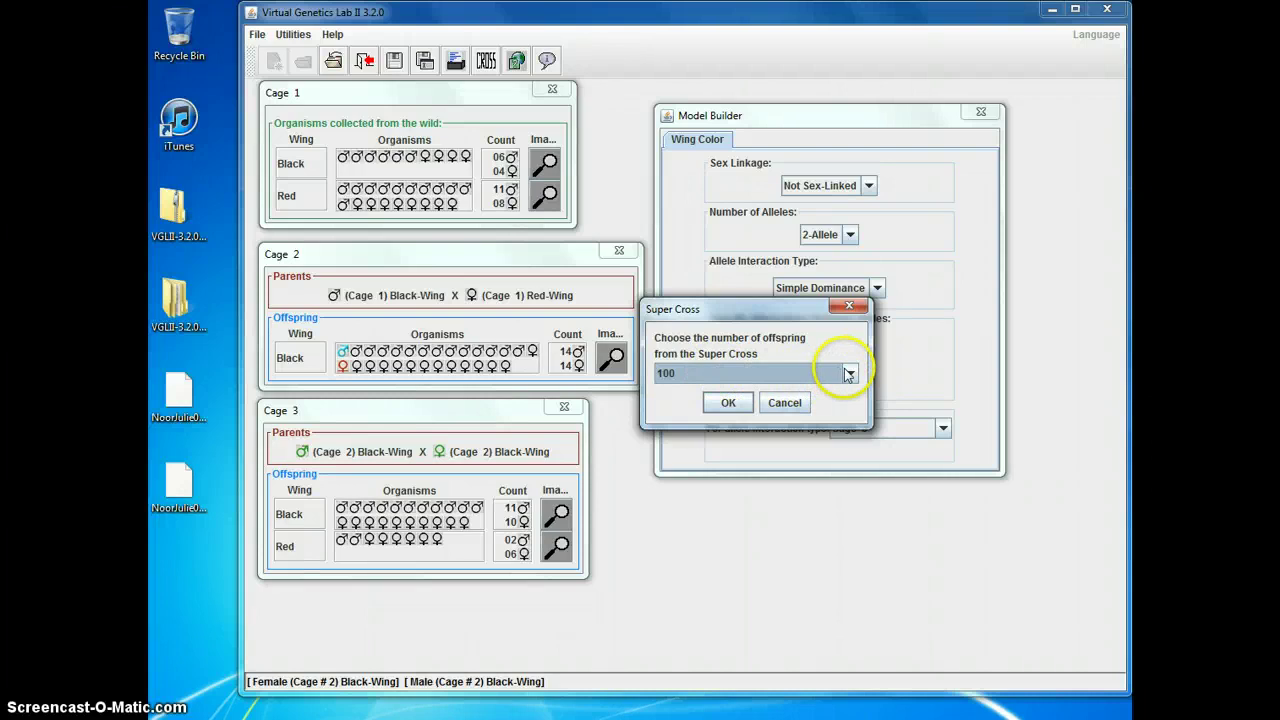
{"action": "left_click", "coordinate": [848, 374]}
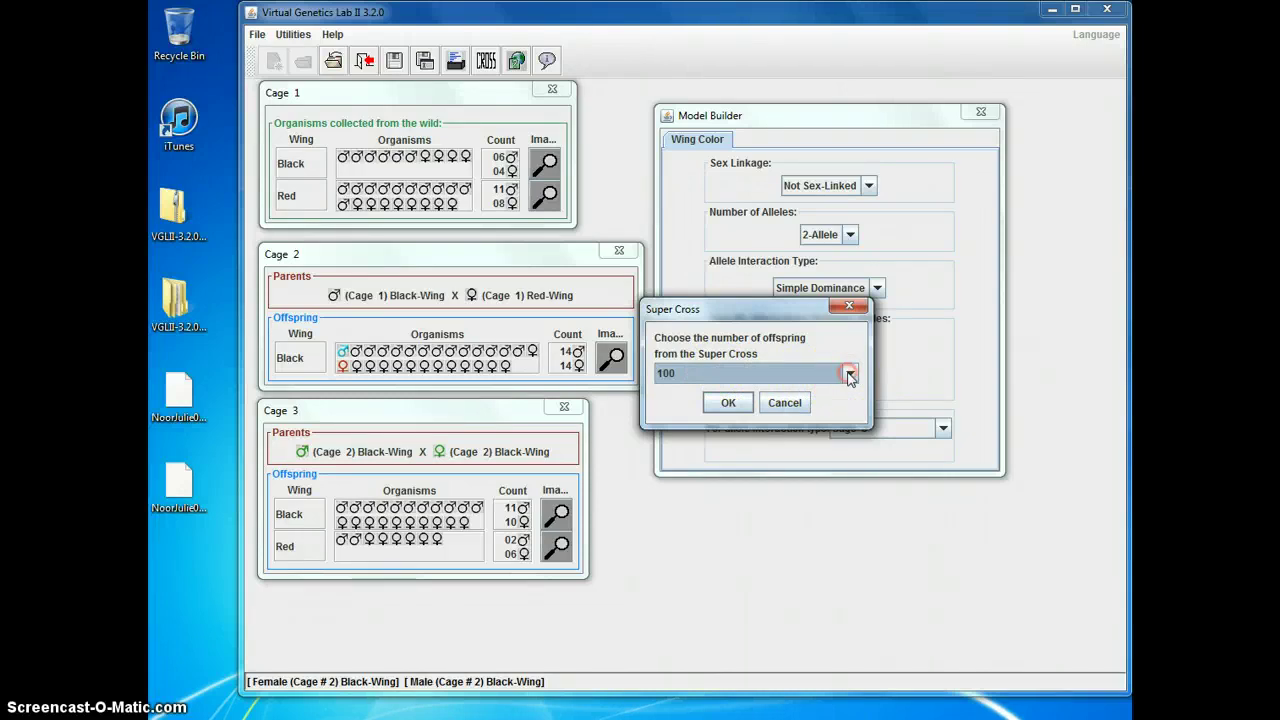
{"action": "left_click", "coordinate": [848, 374]}
{"action": "left_click", "coordinate": [846, 374]}
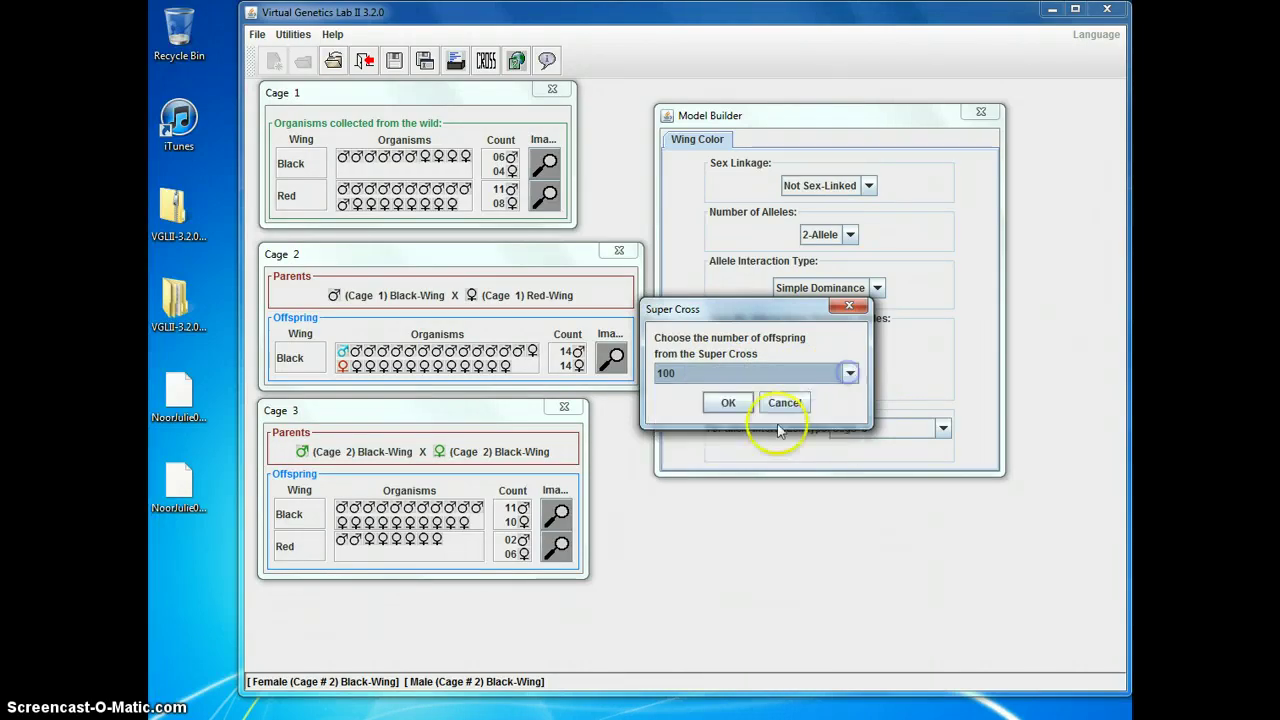
{"action": "left_click", "coordinate": [838, 375]}
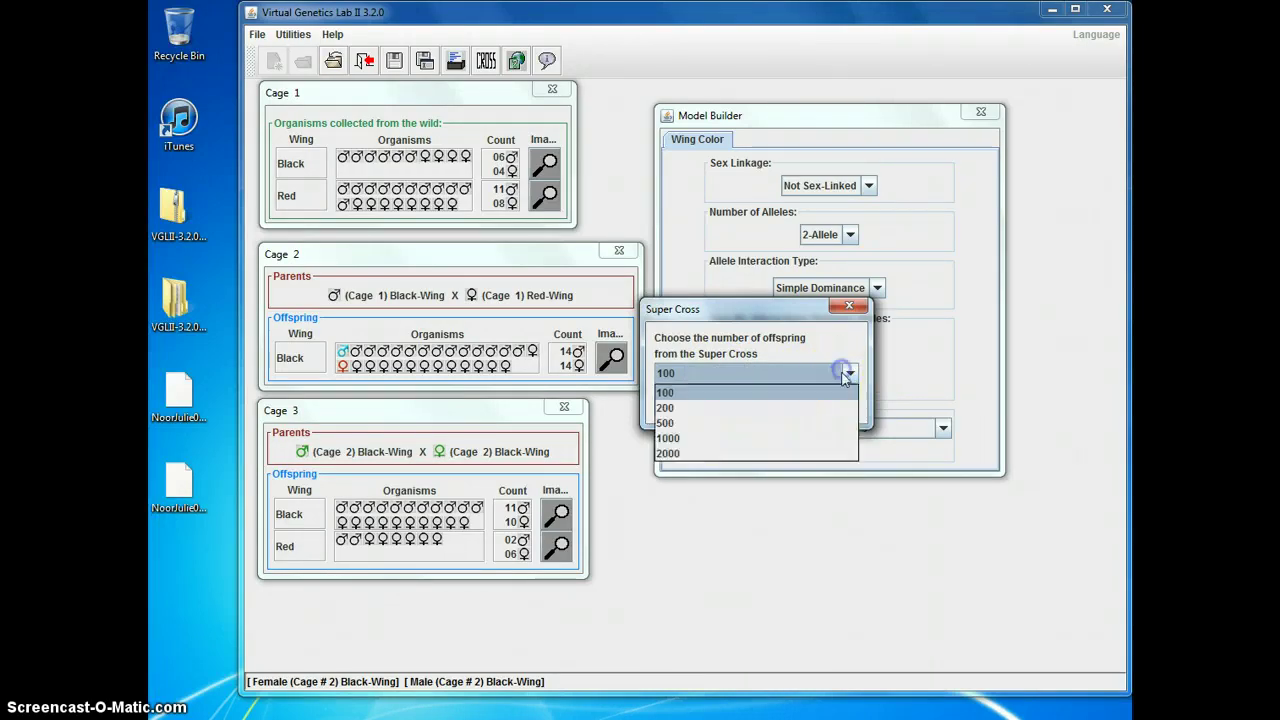
{"action": "left_click", "coordinate": [818, 440]}
{"action": "left_click", "coordinate": [728, 402]}
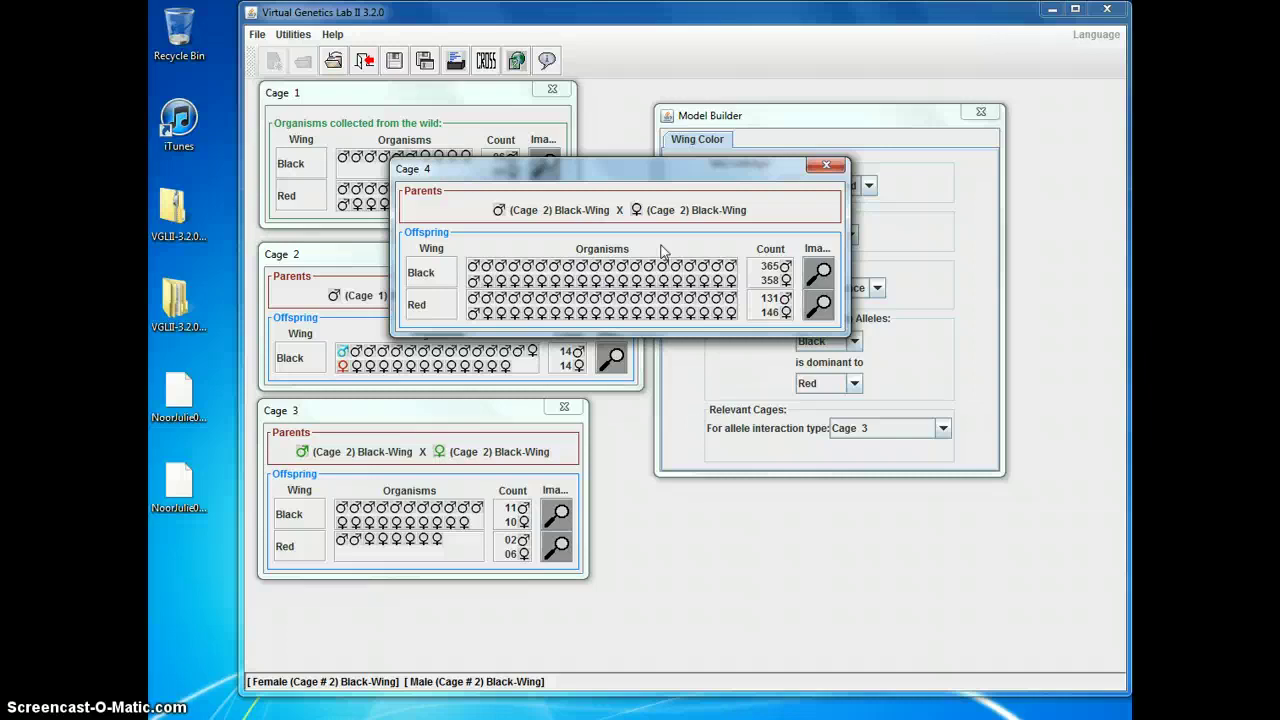
{"action": "left_click", "coordinate": [615, 237]}
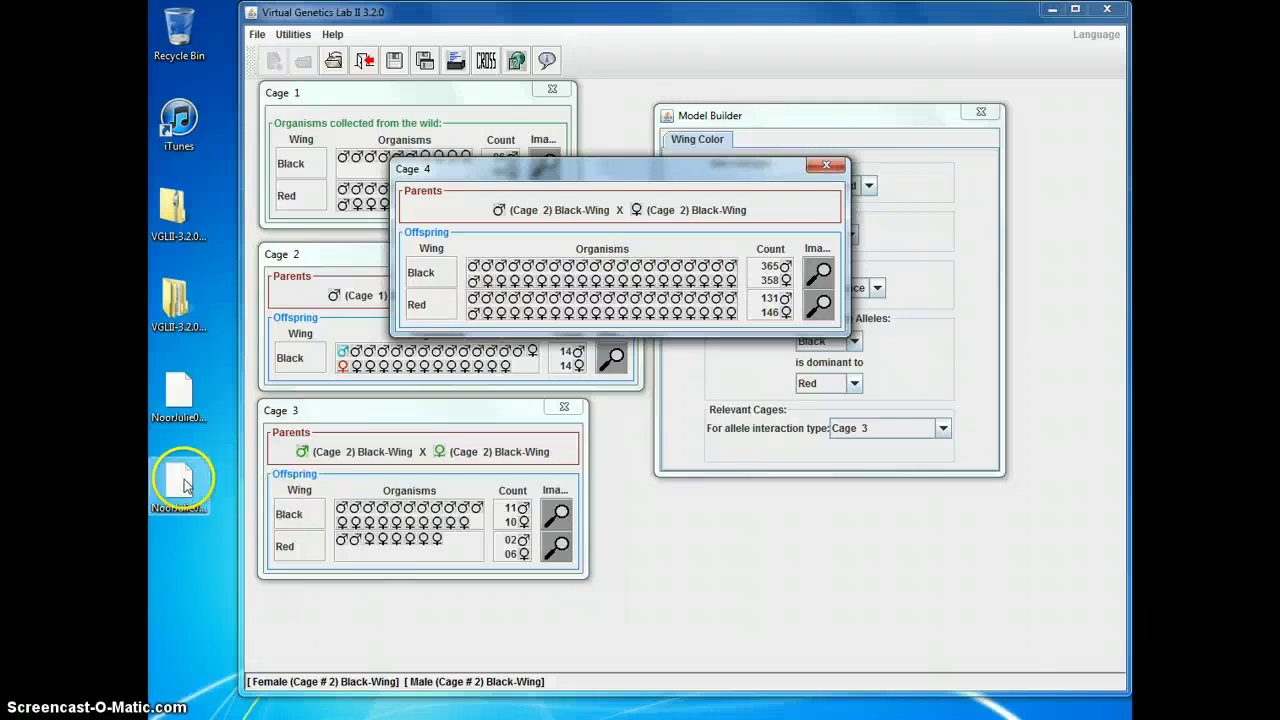
{"action": "left_click", "coordinate": [183, 522]}
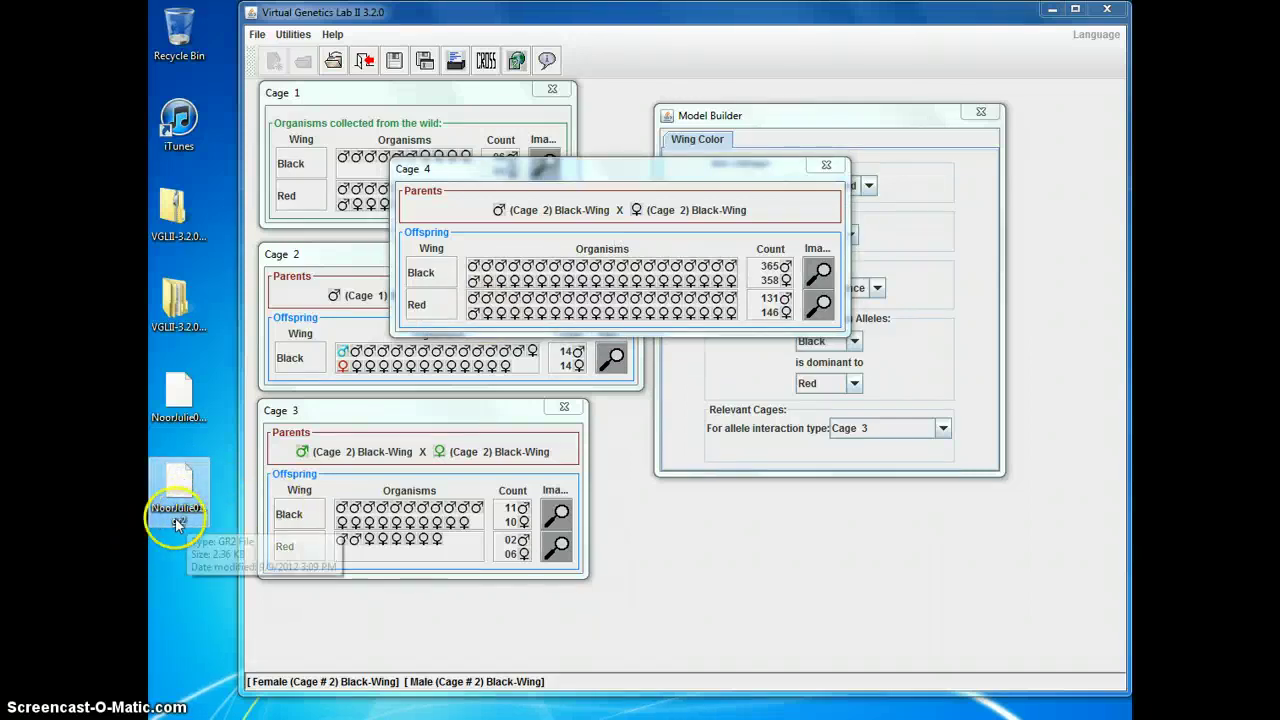
{"action": "left_click", "coordinate": [168, 408]}
{"action": "left_click", "coordinate": [180, 505]}
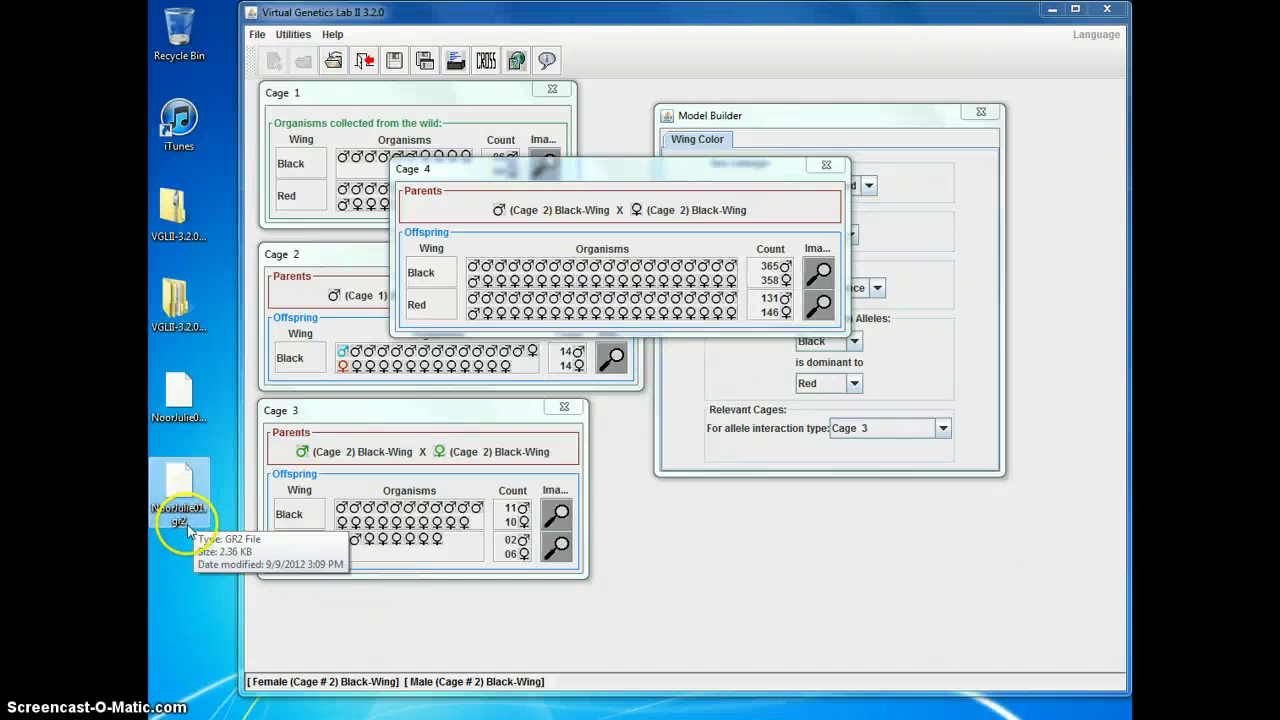
{"action": "left_click", "coordinate": [275, 487]}
{"action": "left_click", "coordinate": [180, 398]}
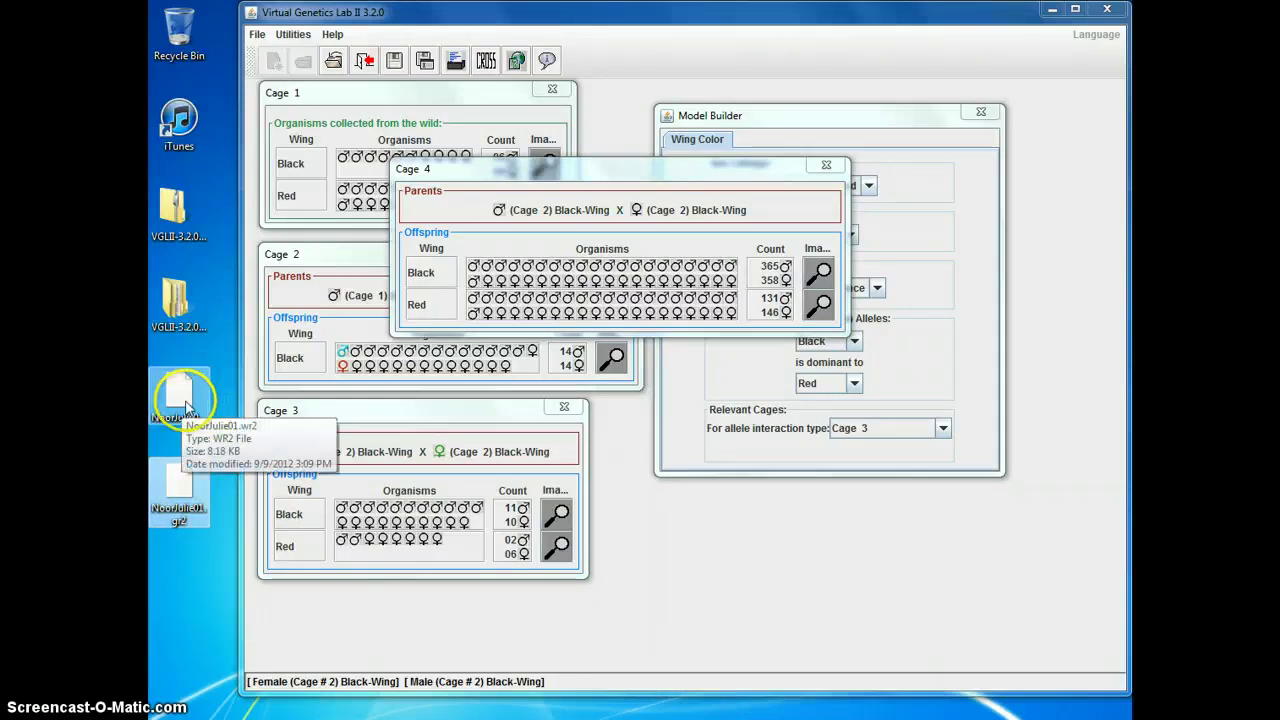